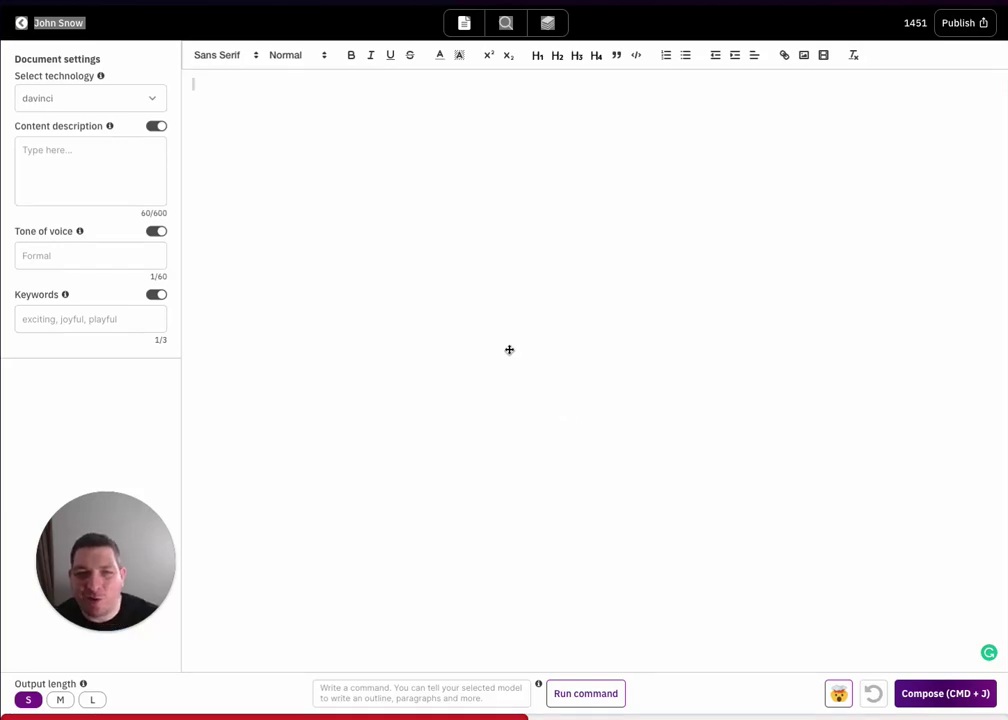
Step: Deselect the document title and place the text caret in the empty document
{"action": "left_click", "coordinate": [360, 234]}
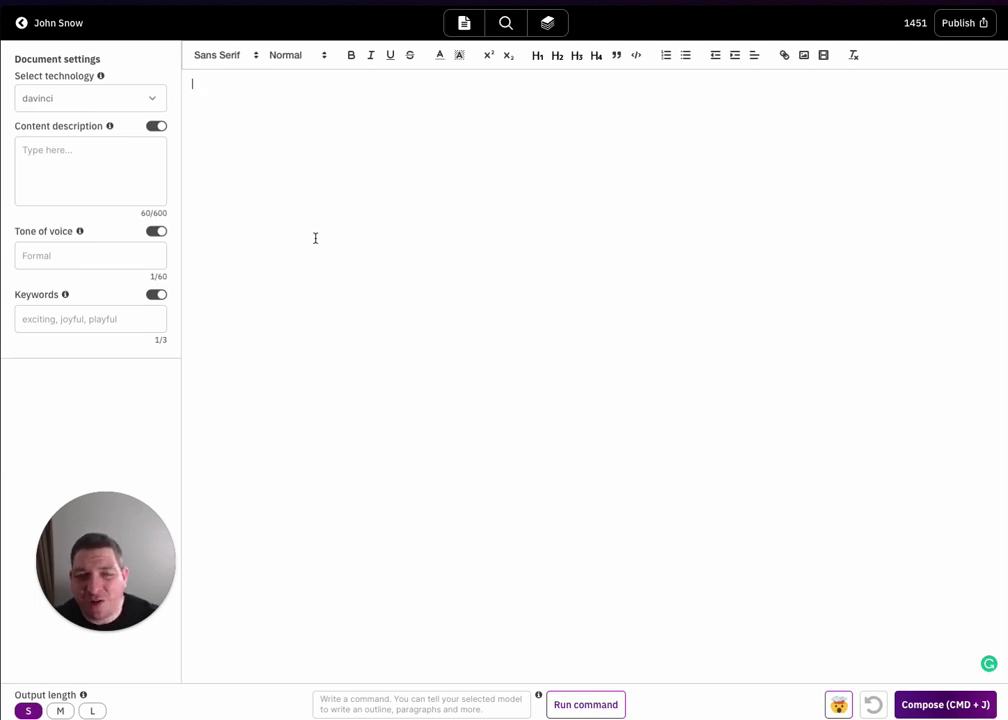
{"action": "left_click", "coordinate": [342, 194]}
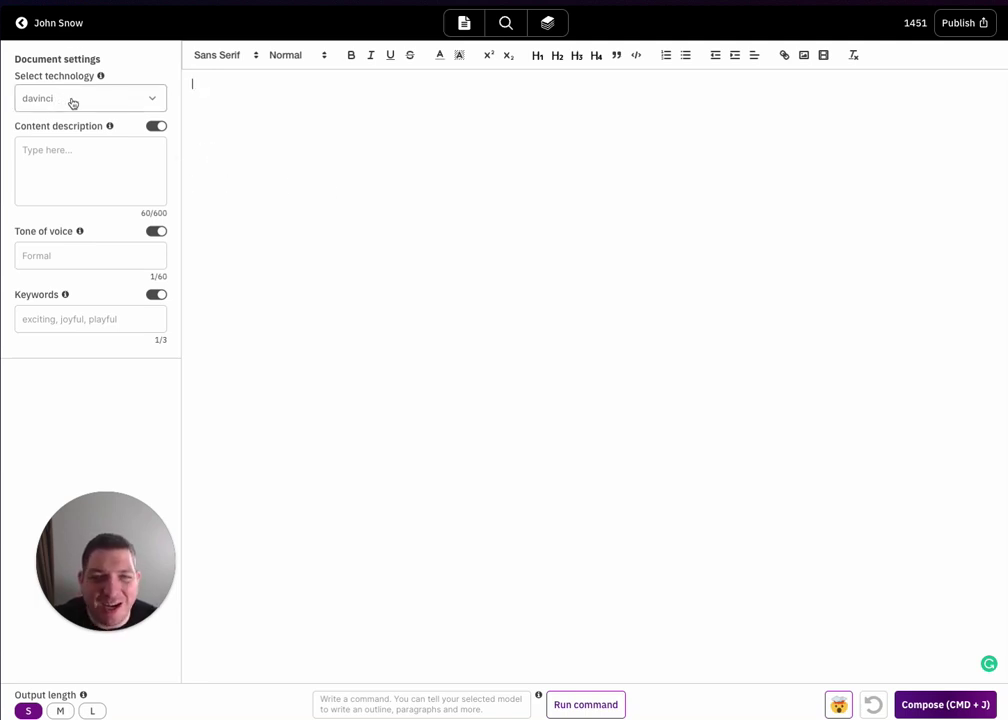
Step: Change the writing model in Document settings from davinci to GPT-J
{"action": "left_click", "coordinate": [453, 30]}
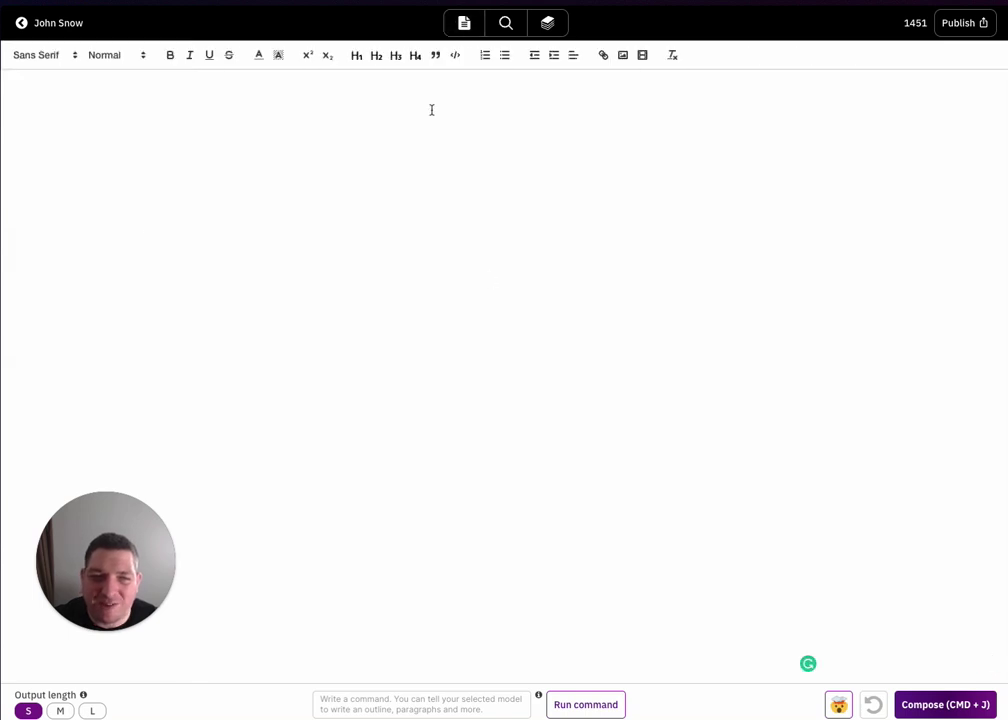
{"action": "left_click", "coordinate": [450, 29]}
{"action": "left_click", "coordinate": [92, 106]}
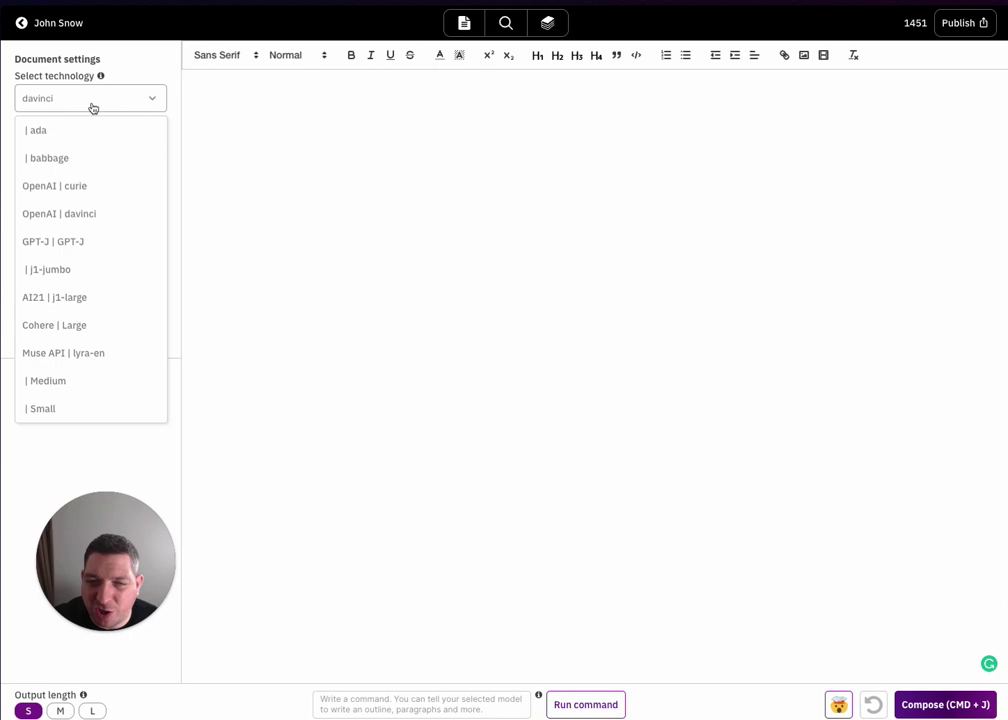
{"action": "left_click", "coordinate": [76, 240]}
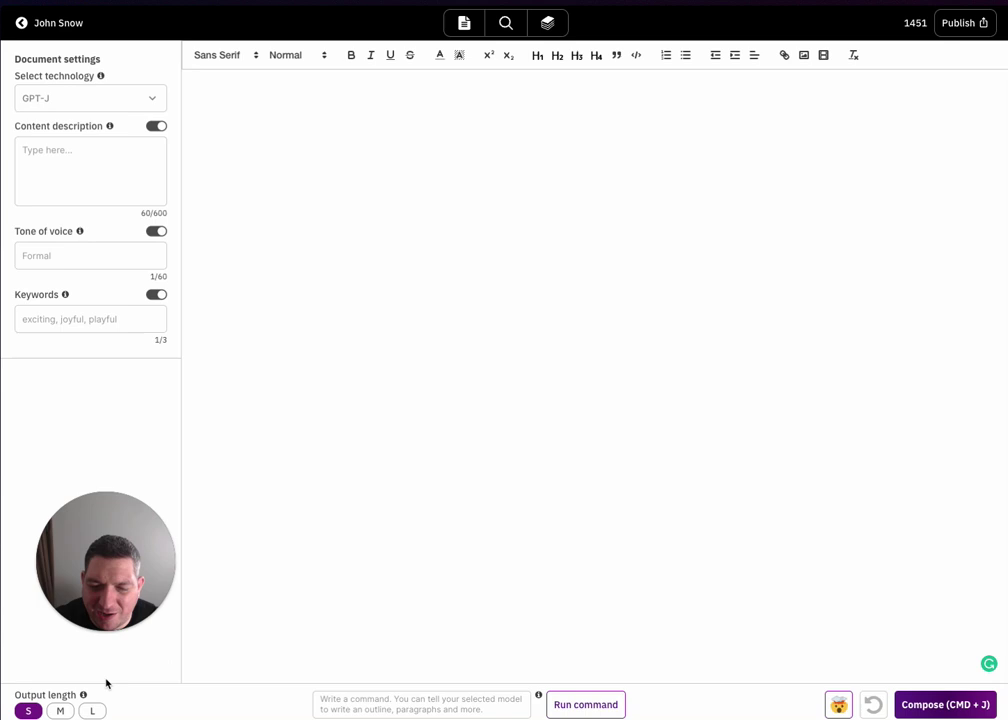
Step: Toggle the command input bar off and on several times, leaving it shown
{"action": "left_click", "coordinate": [838, 703]}
{"action": "left_click", "coordinate": [838, 703]}
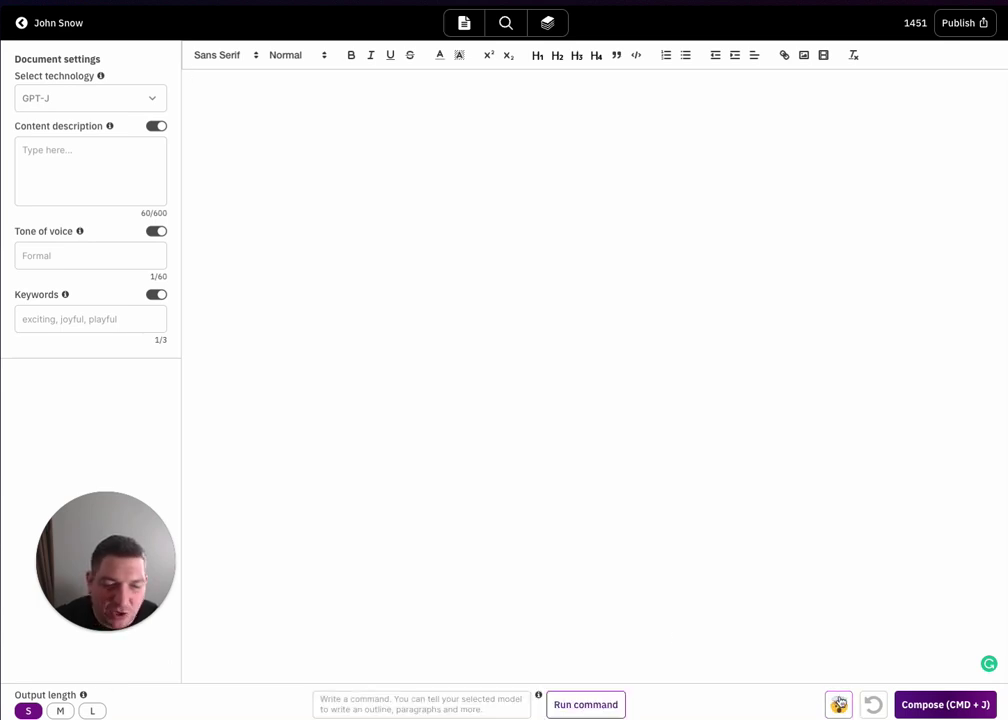
{"action": "left_click", "coordinate": [838, 703]}
{"action": "left_click", "coordinate": [838, 703]}
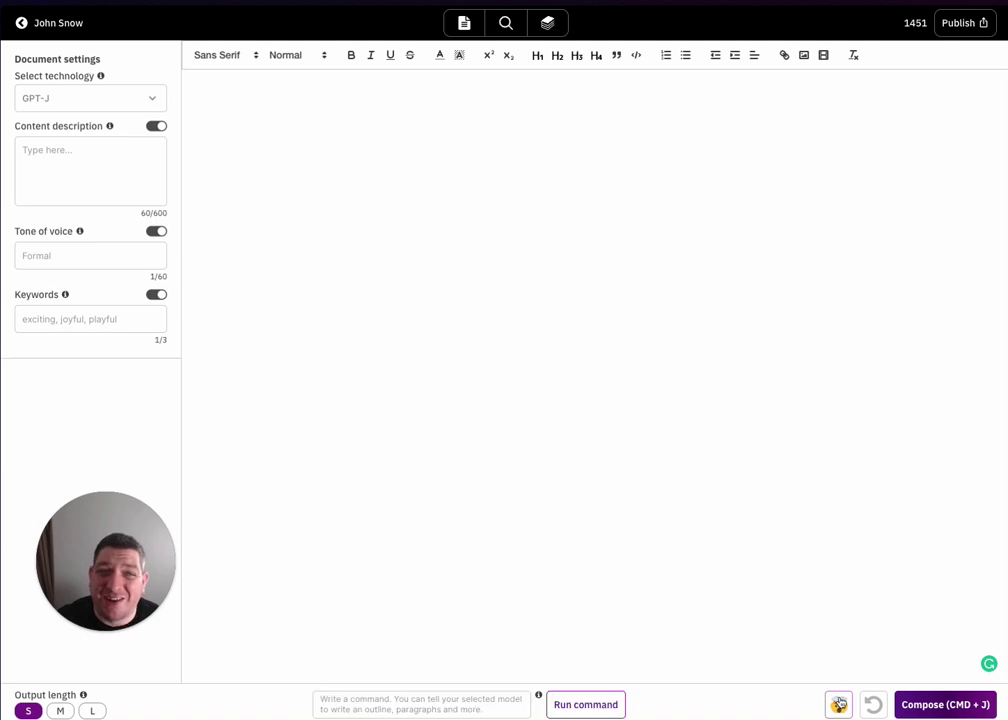
{"action": "left_click", "coordinate": [840, 705]}
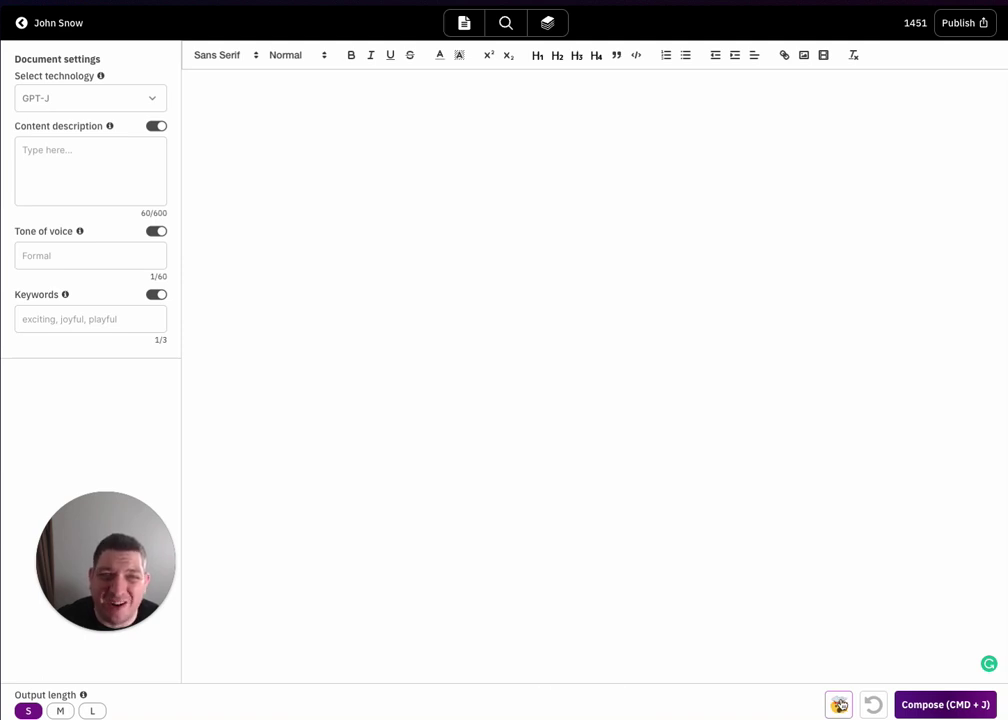
{"action": "left_click", "coordinate": [840, 705]}
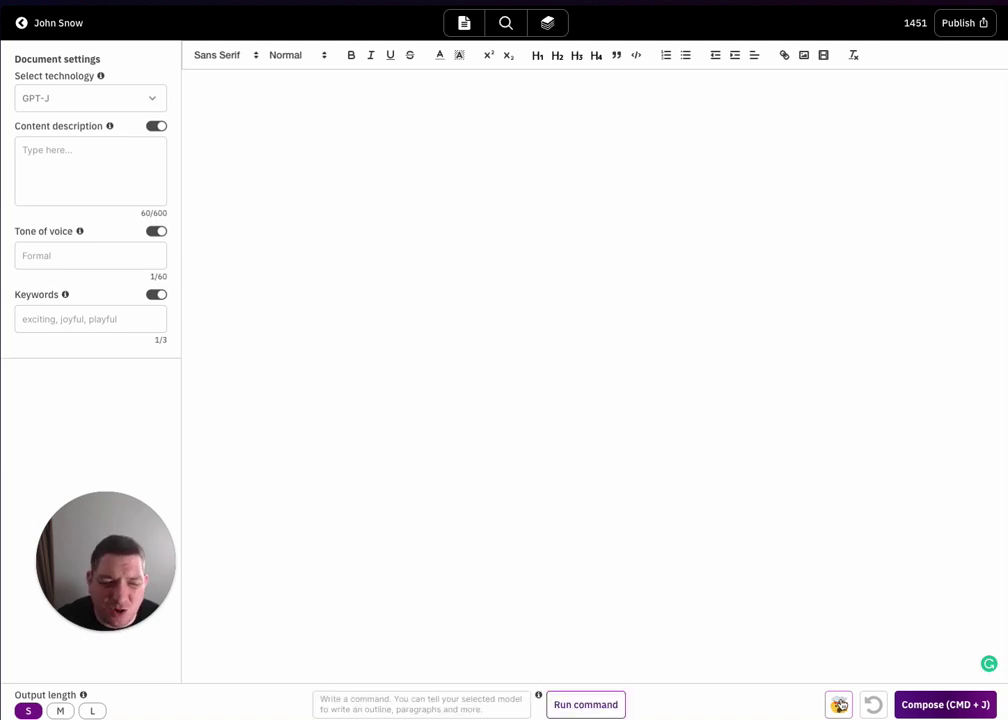
Step: Run the command 'Write a paragraph on lion' twice, then delete the blank first line
{"action": "left_click", "coordinate": [485, 708]}
{"action": "type", "text": "W"}
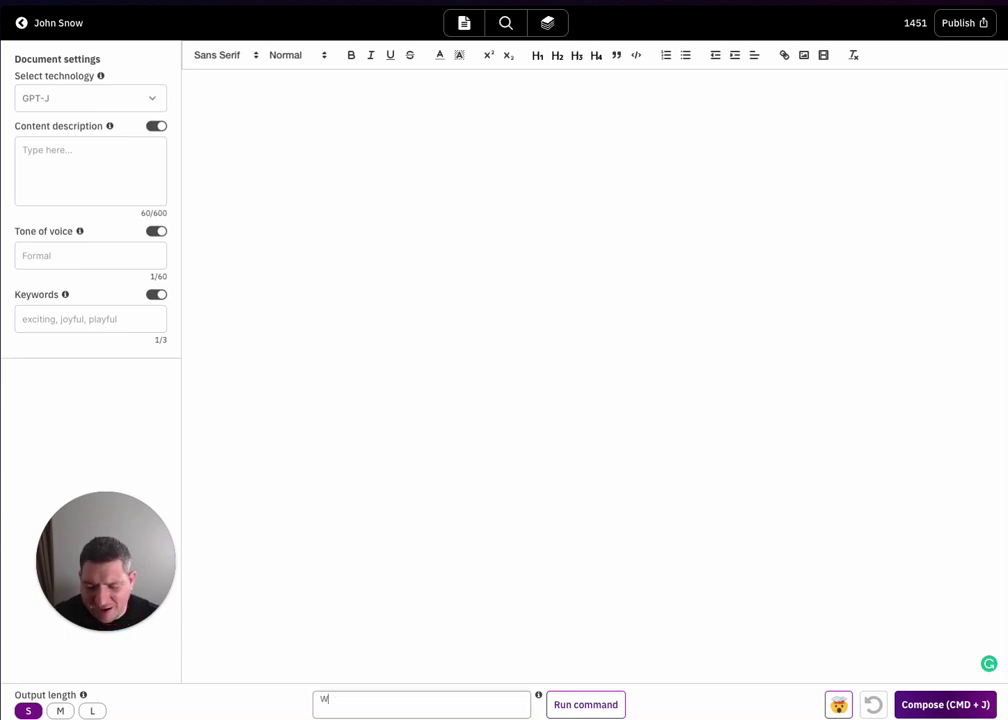
{"action": "type", "text": "rite a par"}
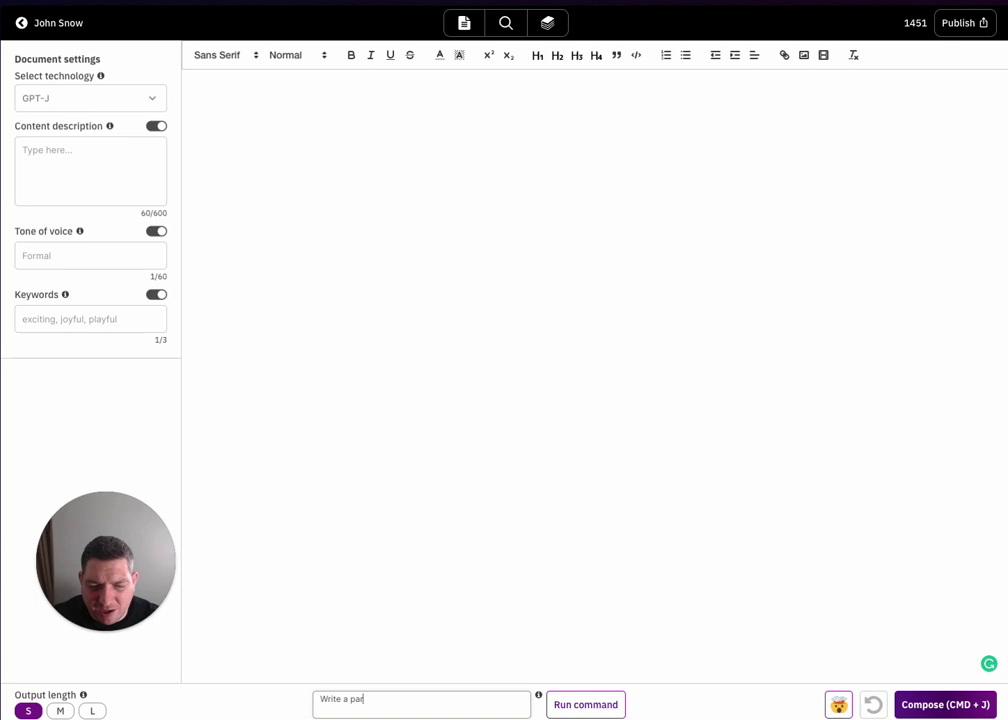
{"action": "type", "text": "agraph on lions"}
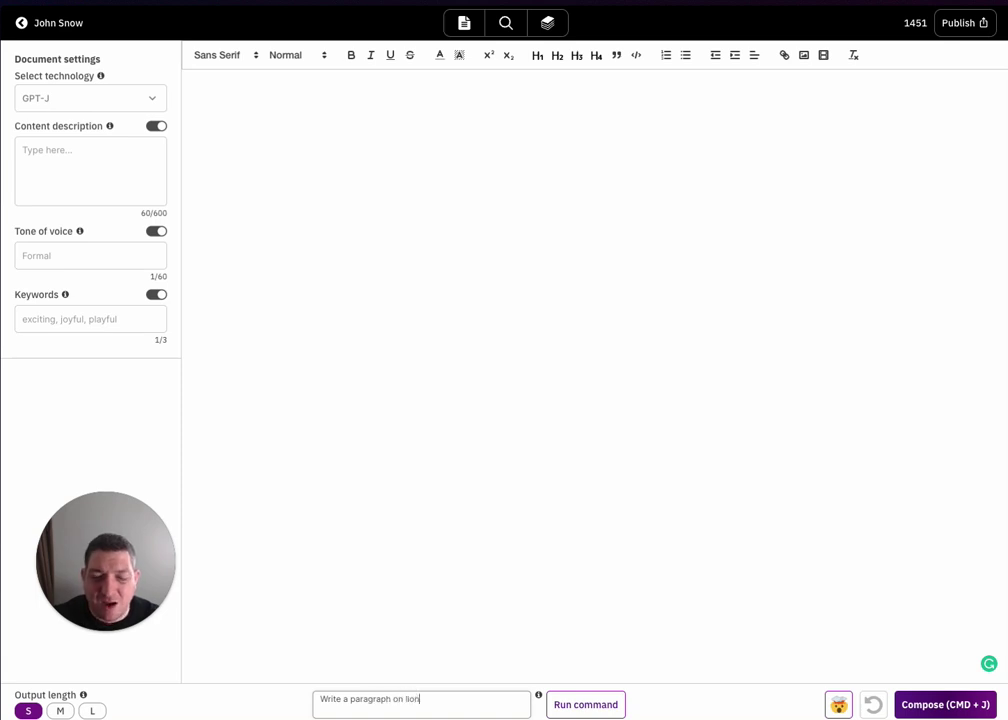
{"action": "left_click", "coordinate": [569, 704]}
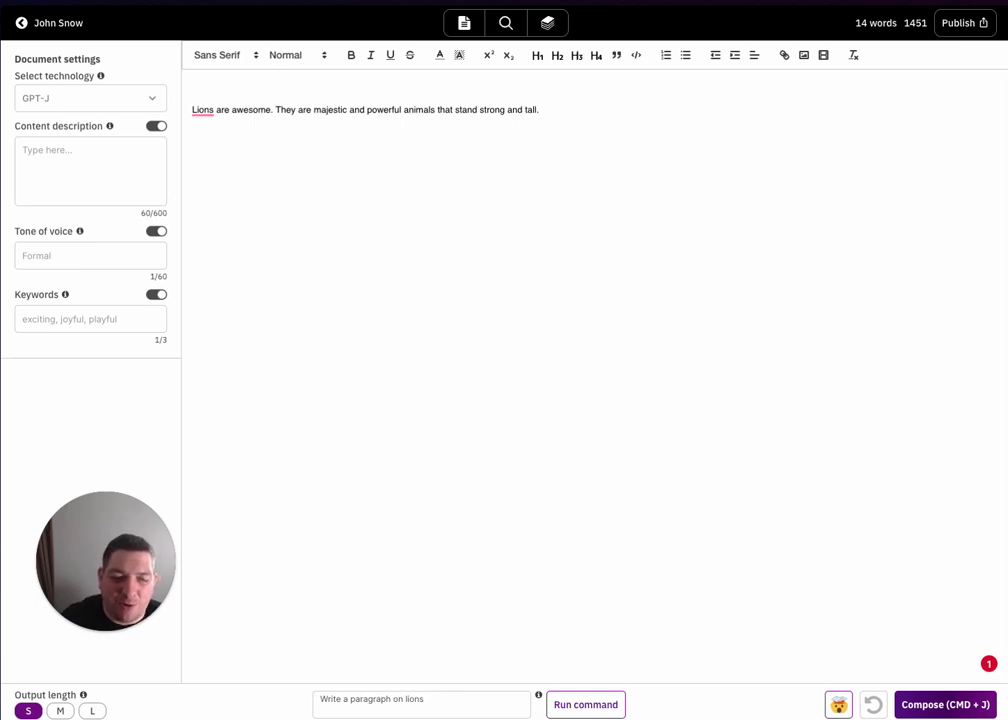
{"action": "left_click", "coordinate": [576, 703]}
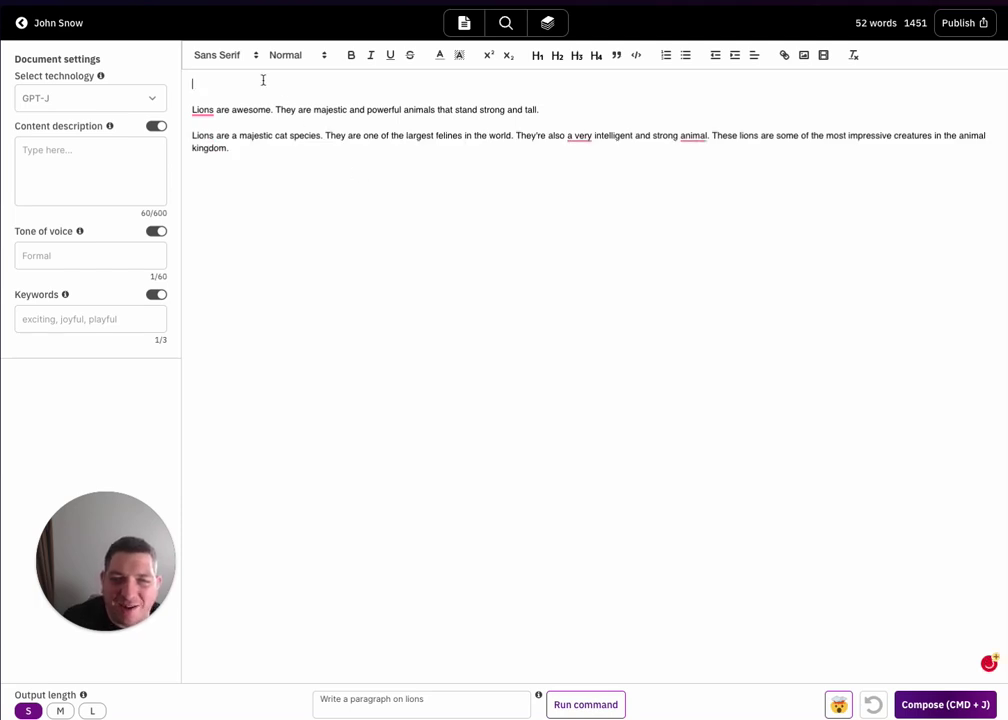
{"action": "key", "text": "Delete"}
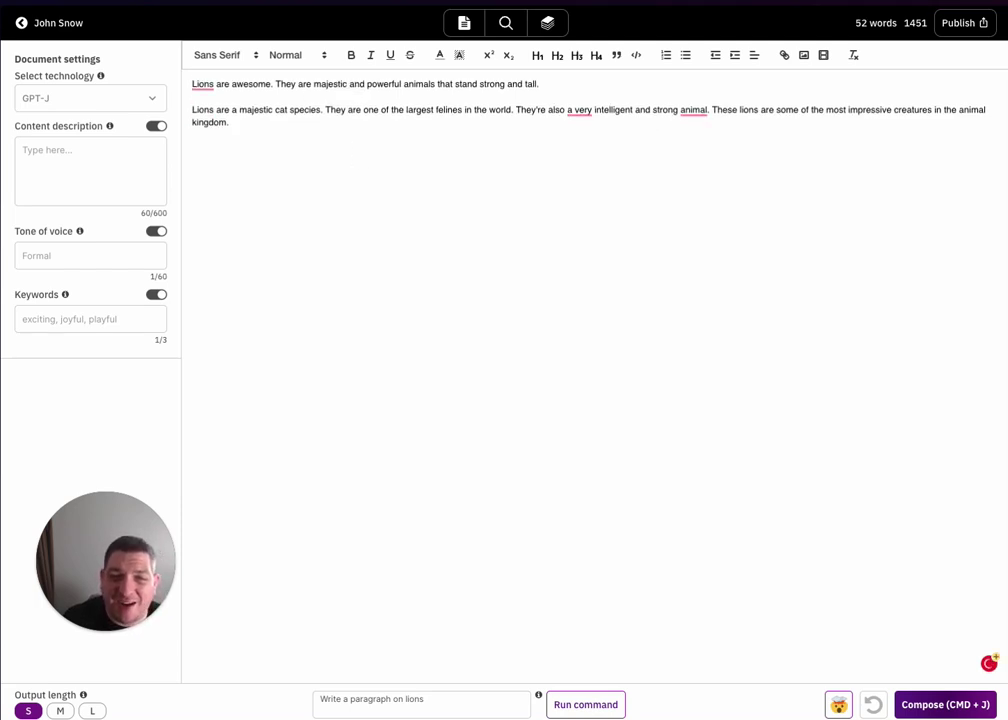
Step: Generate one more lions paragraph with davinci, then another with GPT-J
{"action": "left_click", "coordinate": [112, 97]}
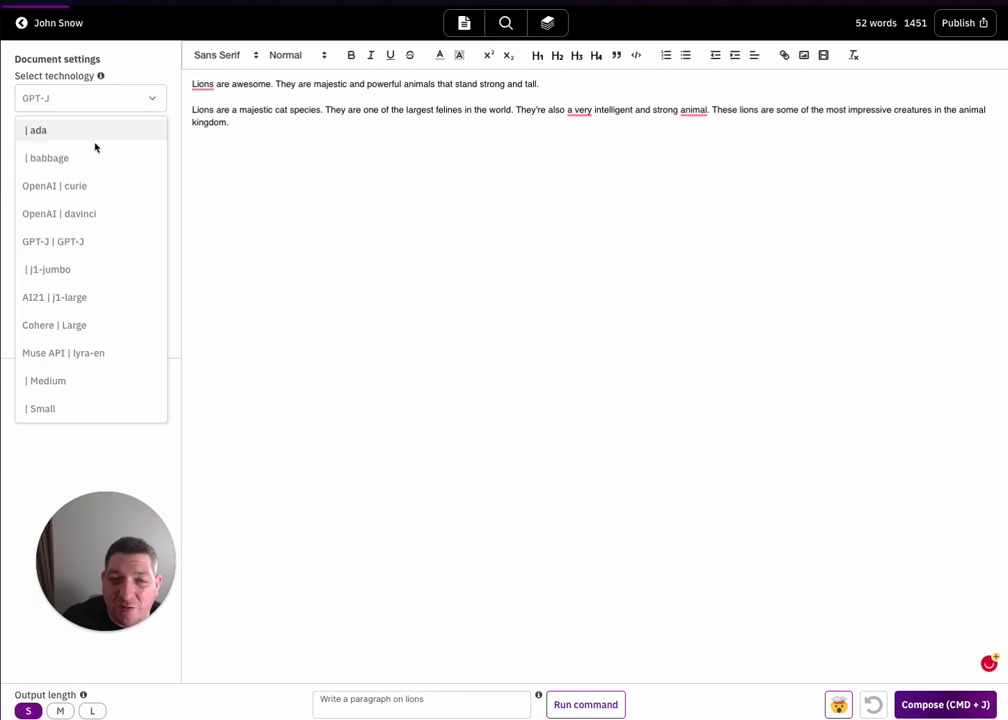
{"action": "left_click", "coordinate": [94, 212]}
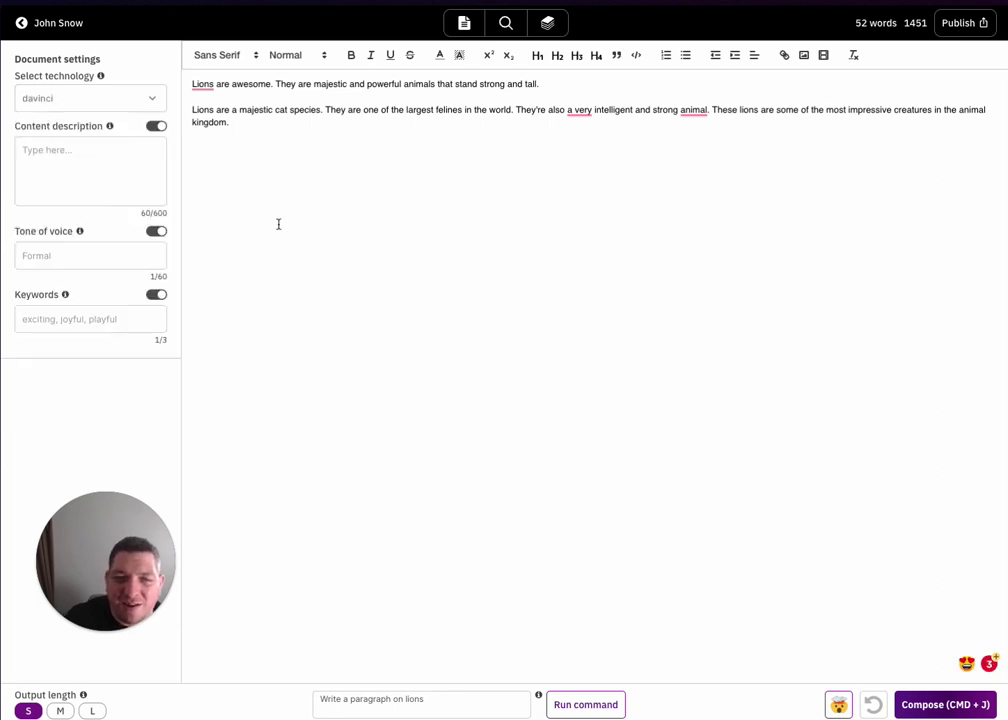
{"action": "left_click", "coordinate": [566, 708]}
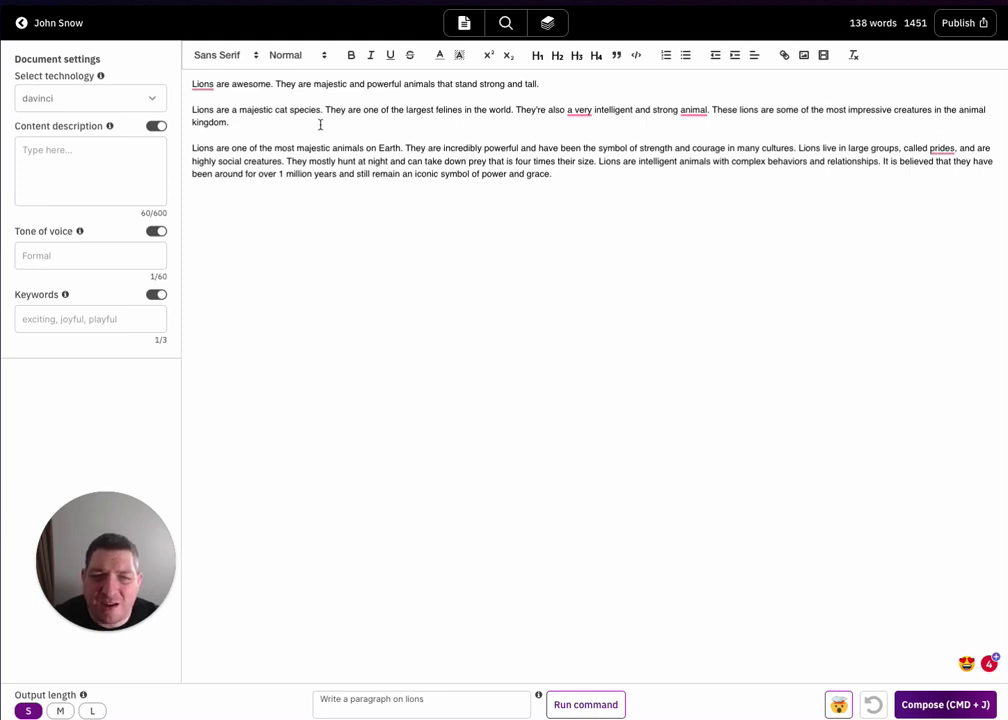
{"action": "left_click", "coordinate": [110, 97]}
{"action": "left_click", "coordinate": [55, 247]}
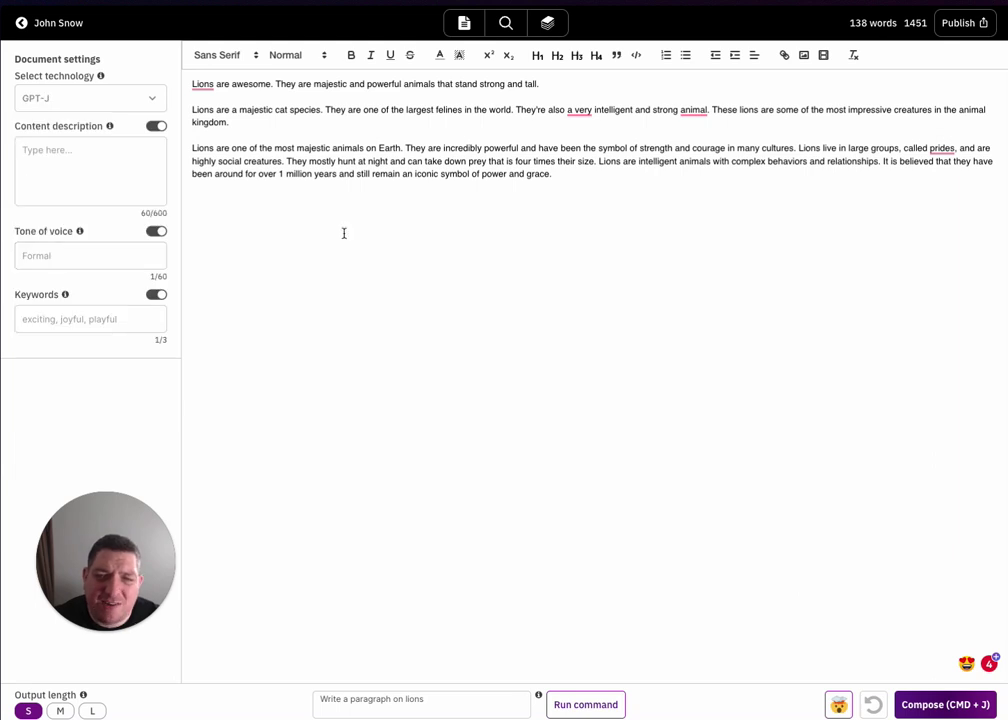
{"action": "left_click", "coordinate": [588, 708]}
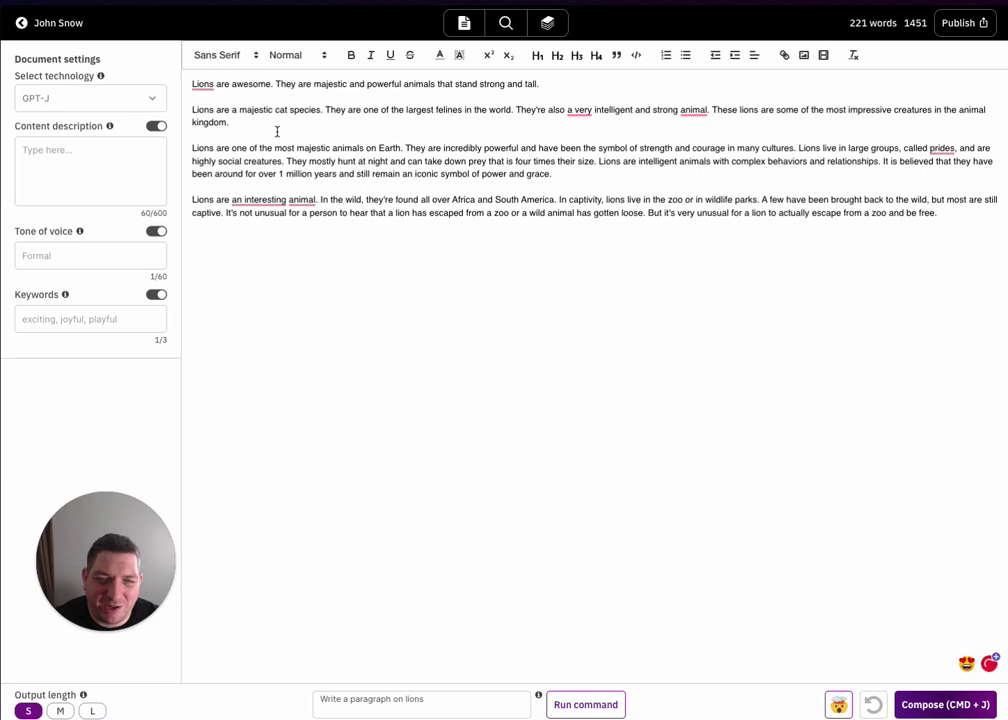
Step: Delete the first two and the last lions paragraphs, and set the model to davinci
{"action": "left_click_drag", "start_coordinate": [277, 133], "coordinate": [211, 73]}
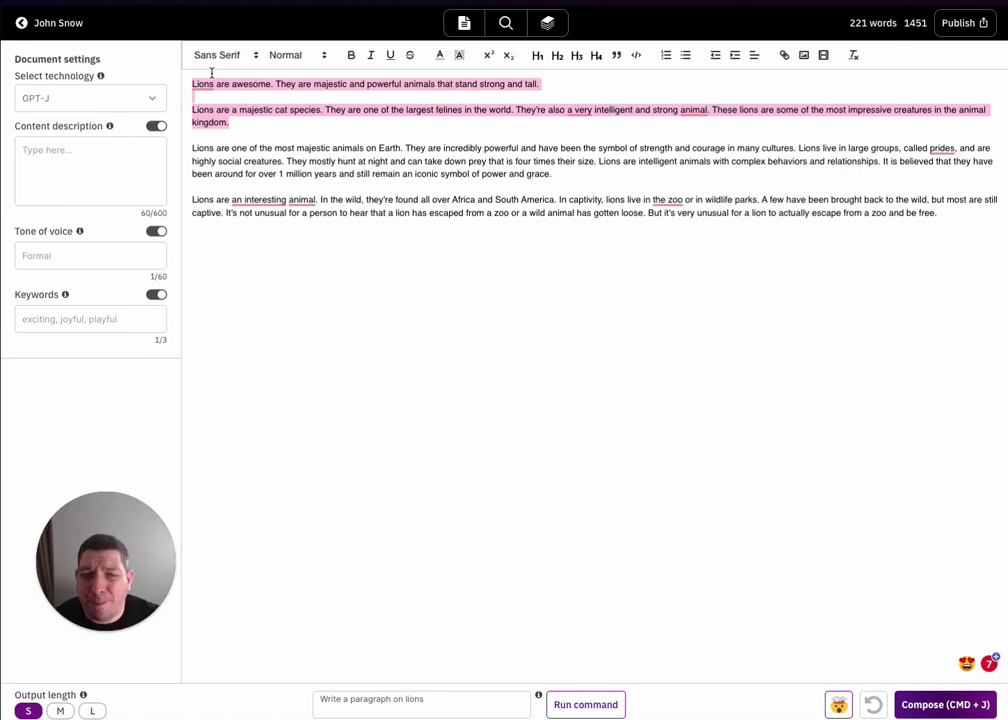
{"action": "key", "text": "BackSpace"}
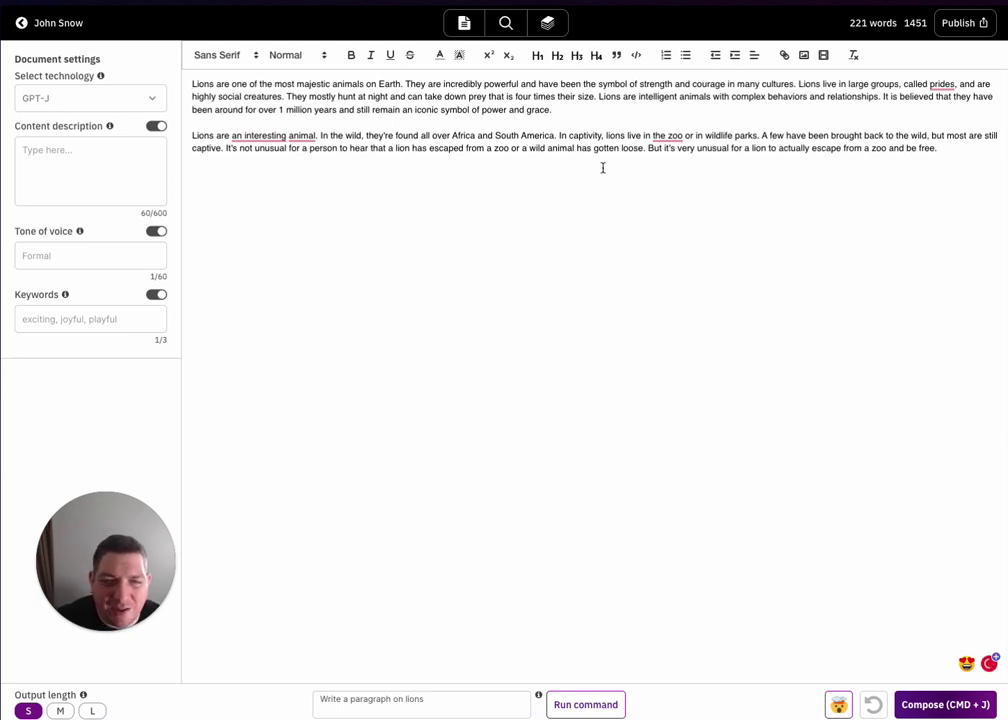
{"action": "left_click", "coordinate": [61, 101]}
{"action": "left_click", "coordinate": [40, 216]}
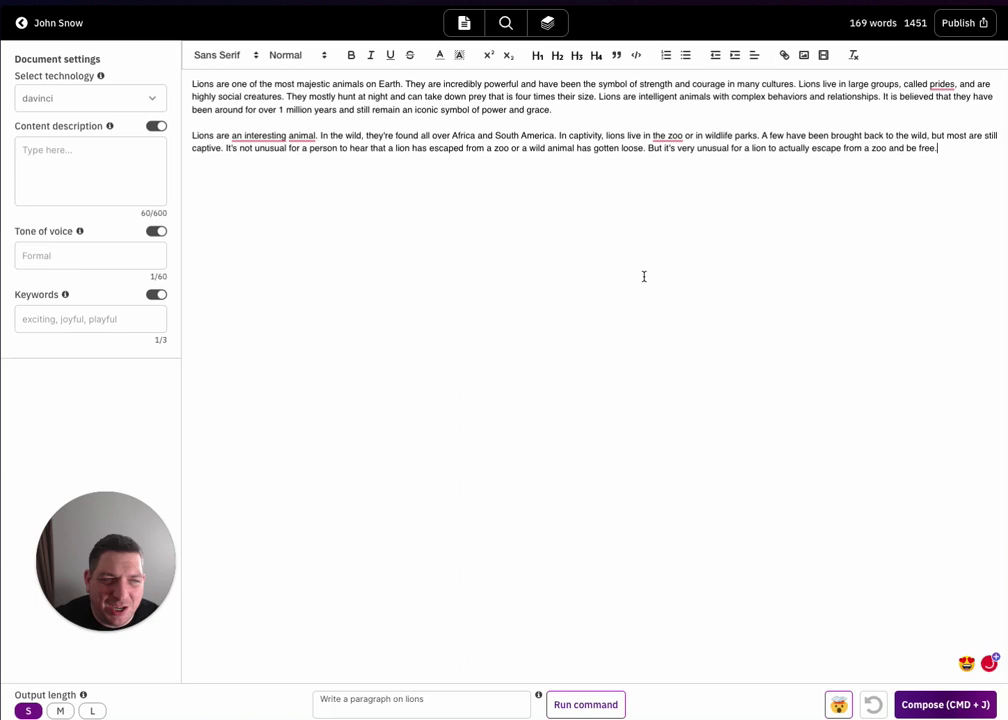
{"action": "left_click_drag", "start_coordinate": [279, 173], "coordinate": [201, 126]}
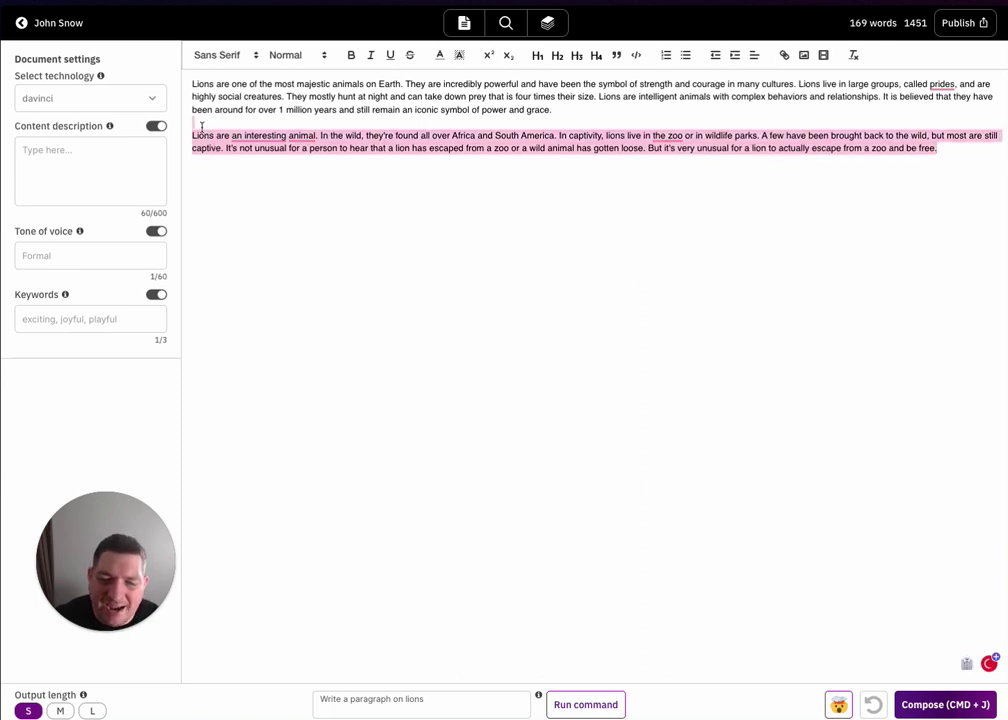
{"action": "key", "text": "BackSpace"}
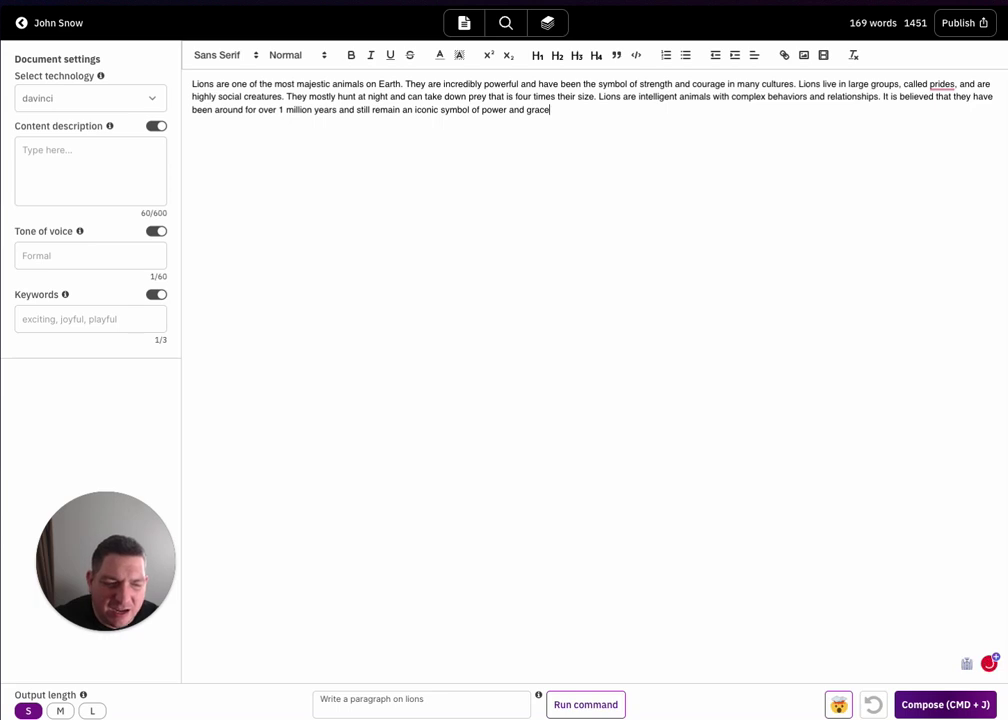
Step: Cut the paragraph back to 'over', try Compose at S and M, undoing each, then set length L
{"action": "left_click_drag", "start_coordinate": [563, 108], "coordinate": [277, 110]}
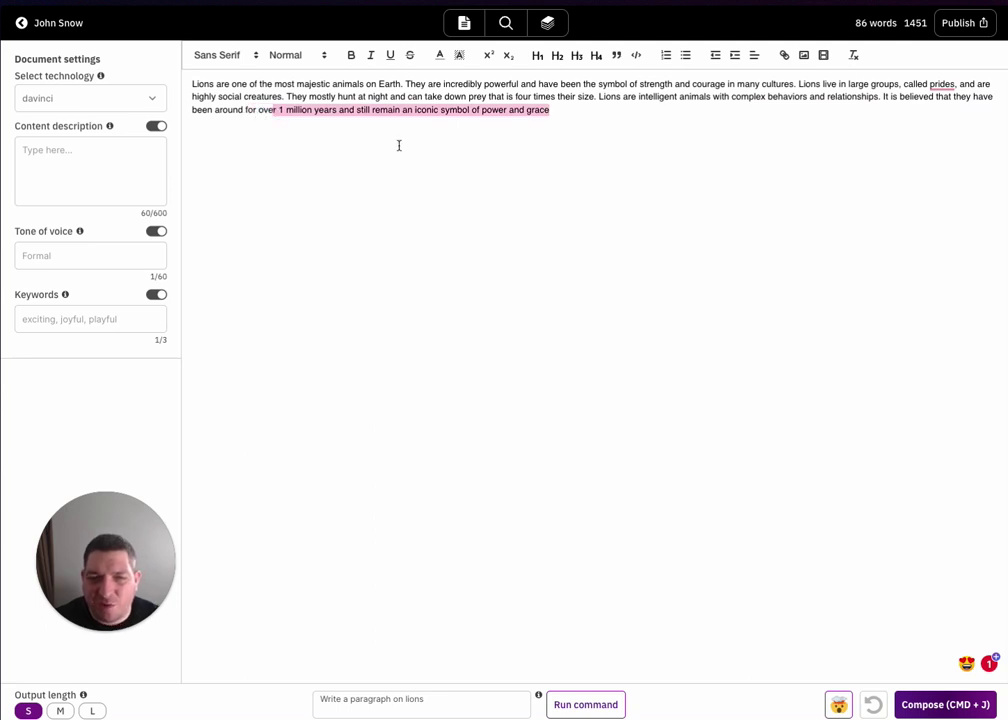
{"action": "key", "text": "BackSpace"}
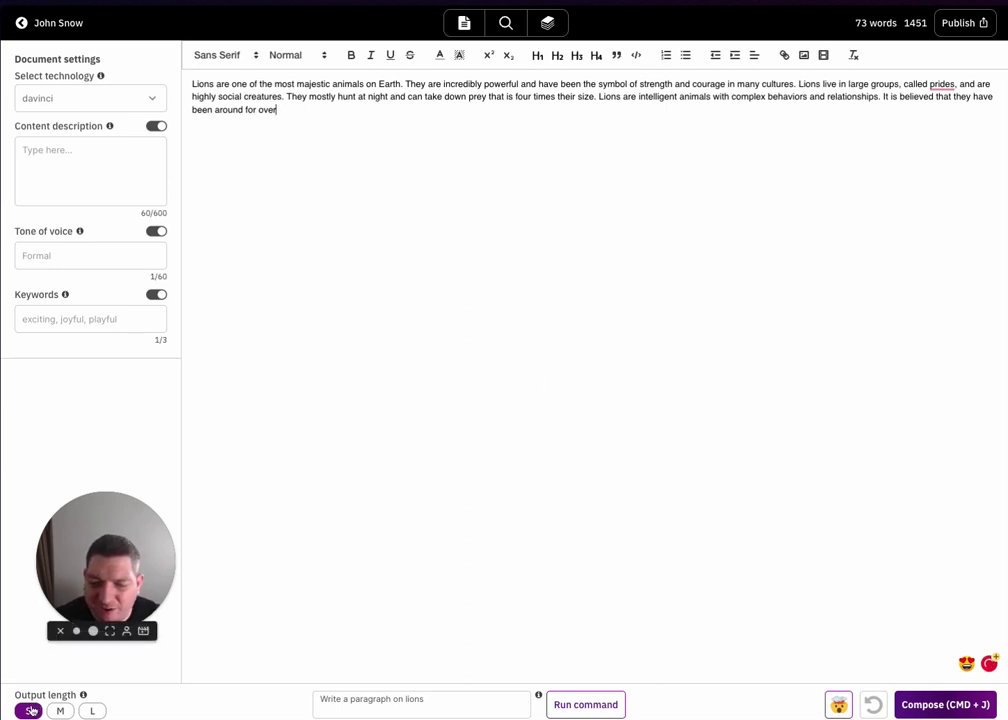
{"action": "left_click", "coordinate": [985, 708]}
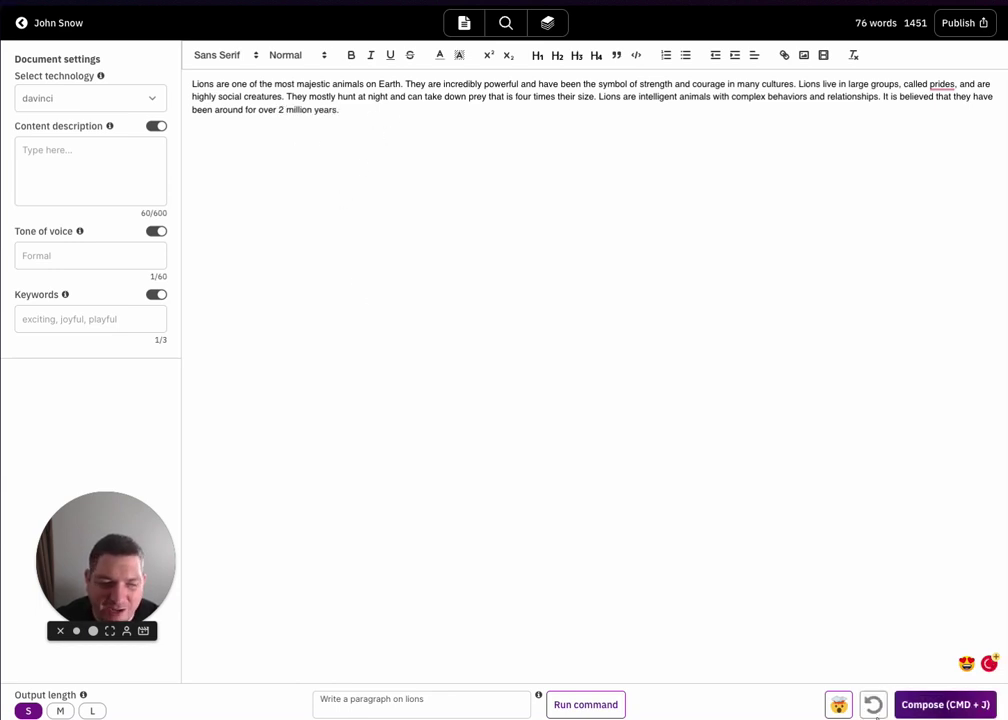
{"action": "left_click", "coordinate": [874, 704]}
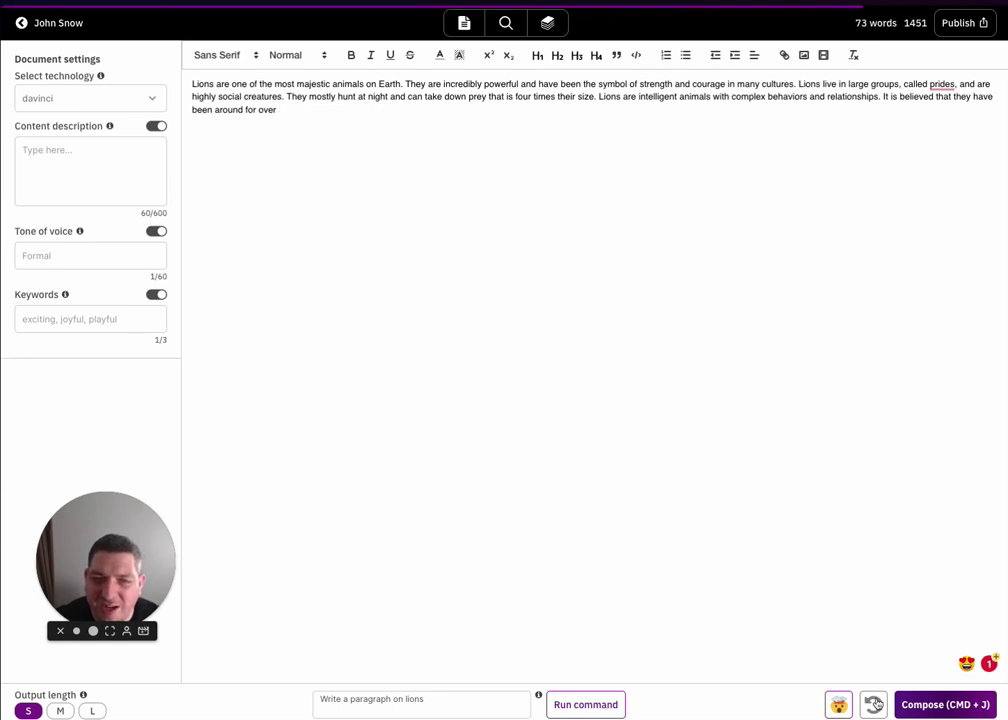
{"action": "left_click", "coordinate": [52, 710]}
{"action": "left_click", "coordinate": [912, 714]}
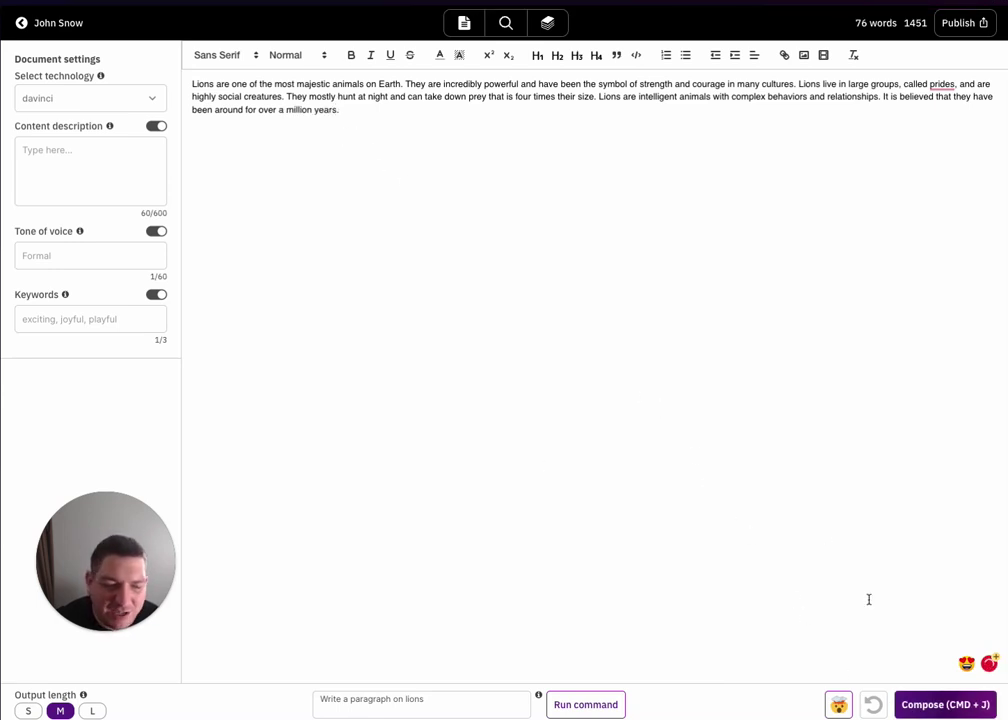
{"action": "left_click", "coordinate": [838, 704]}
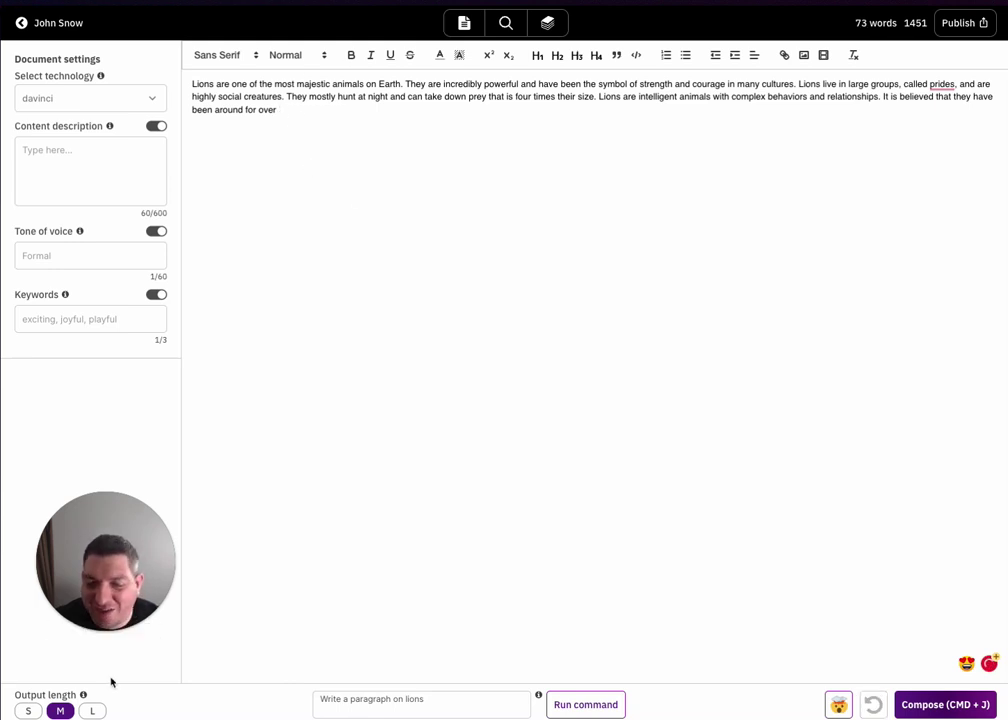
{"action": "left_click", "coordinate": [92, 711]}
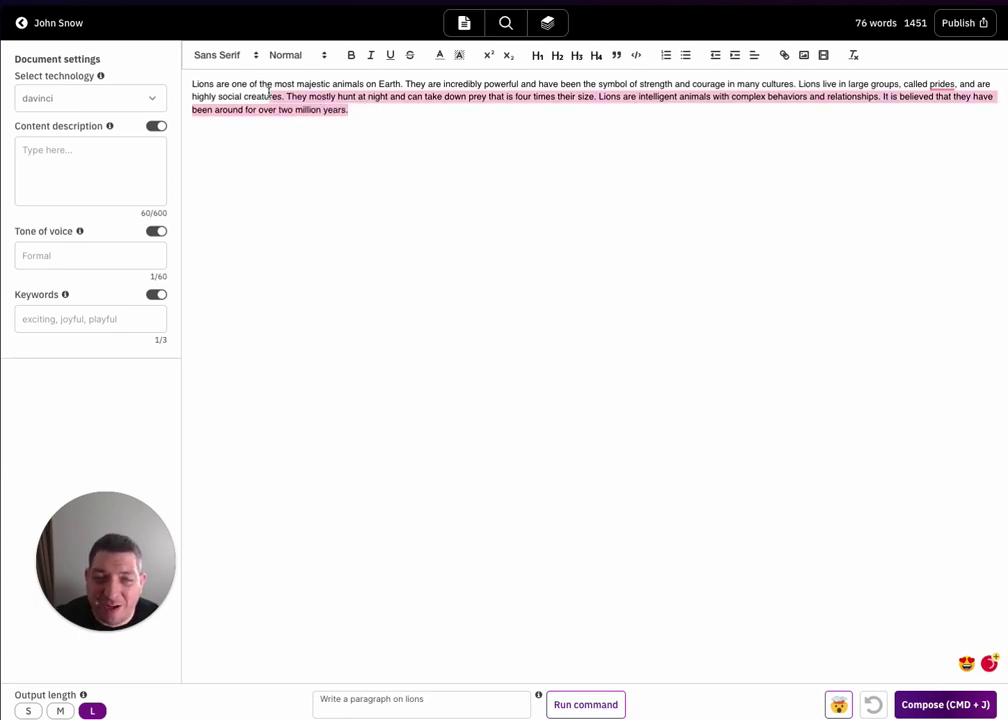
Step: Delete the text after 'hunt at night and', compose a long continuation, then undo the roar sentences
{"action": "left_click_drag", "start_coordinate": [380, 107], "coordinate": [406, 97]}
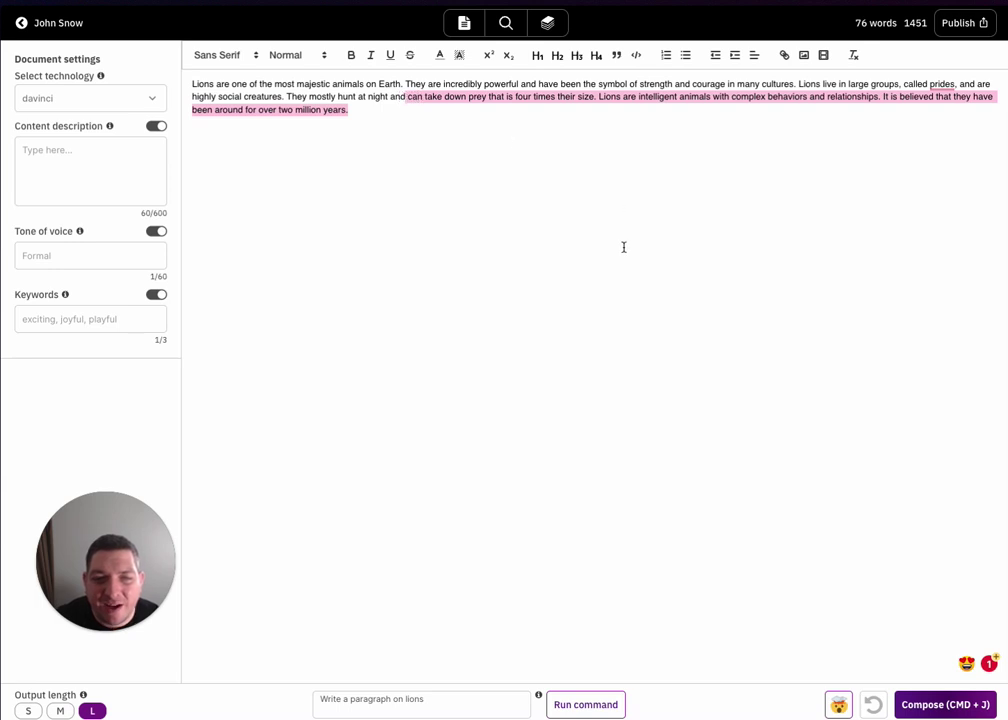
{"action": "key", "text": "BackSpace"}
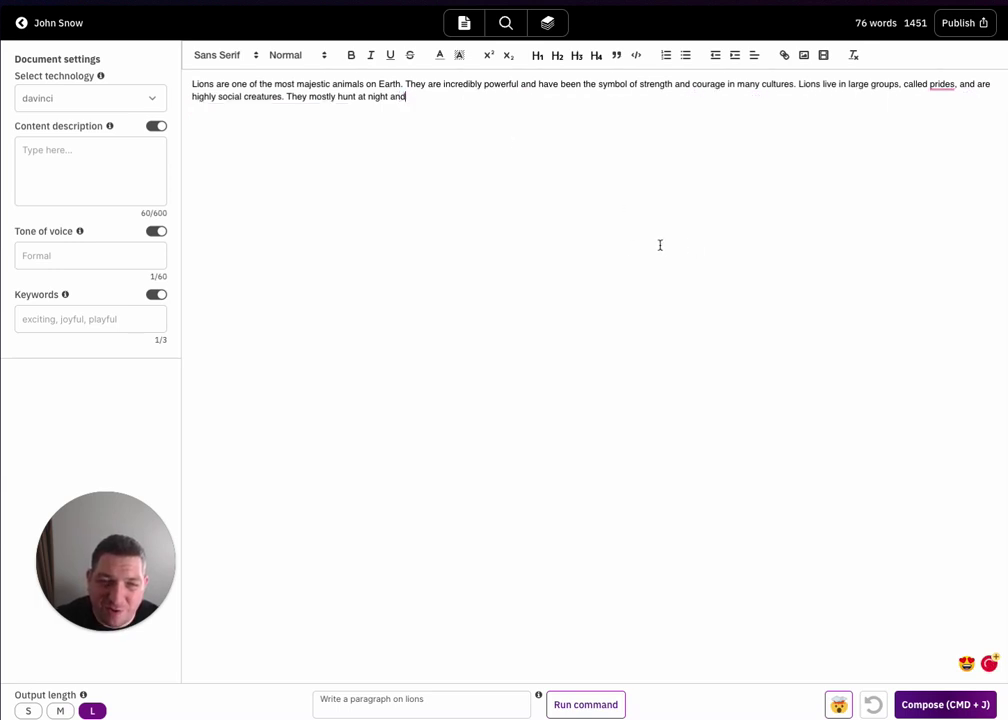
{"action": "left_click", "coordinate": [945, 704]}
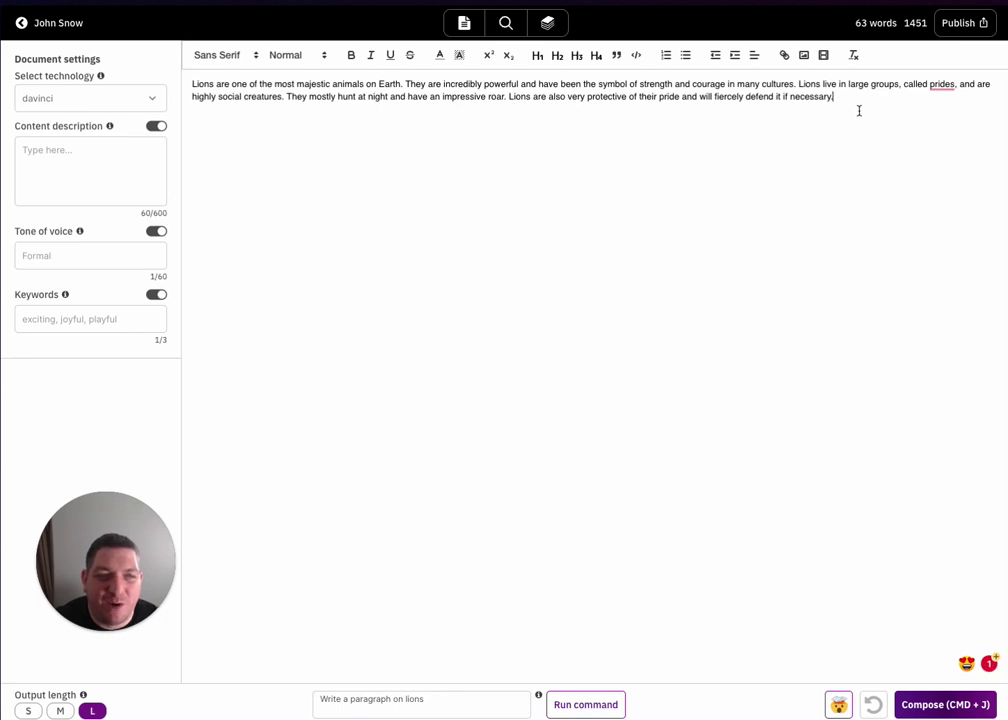
{"action": "left_click", "coordinate": [870, 706]}
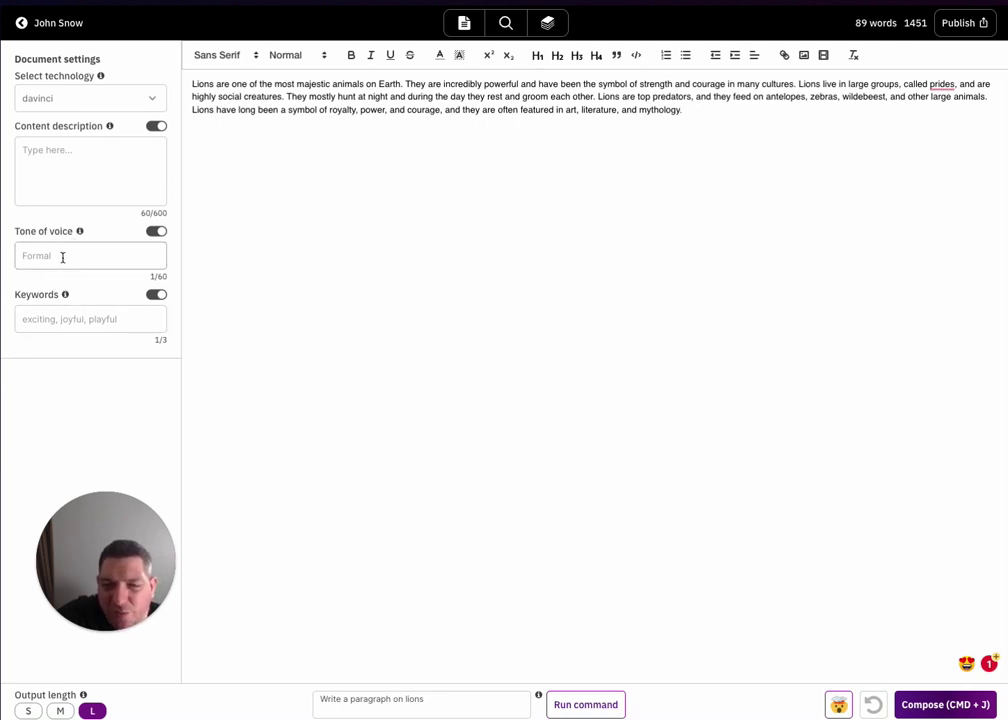
{"action": "left_click", "coordinate": [82, 318]}
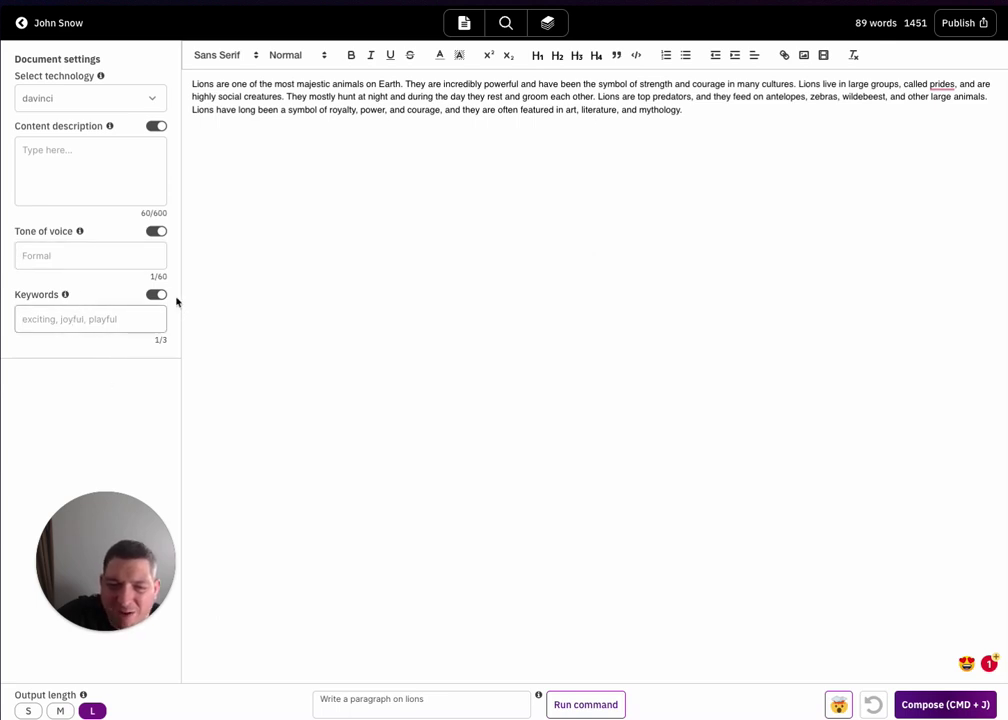
{"action": "left_click", "coordinate": [159, 295]}
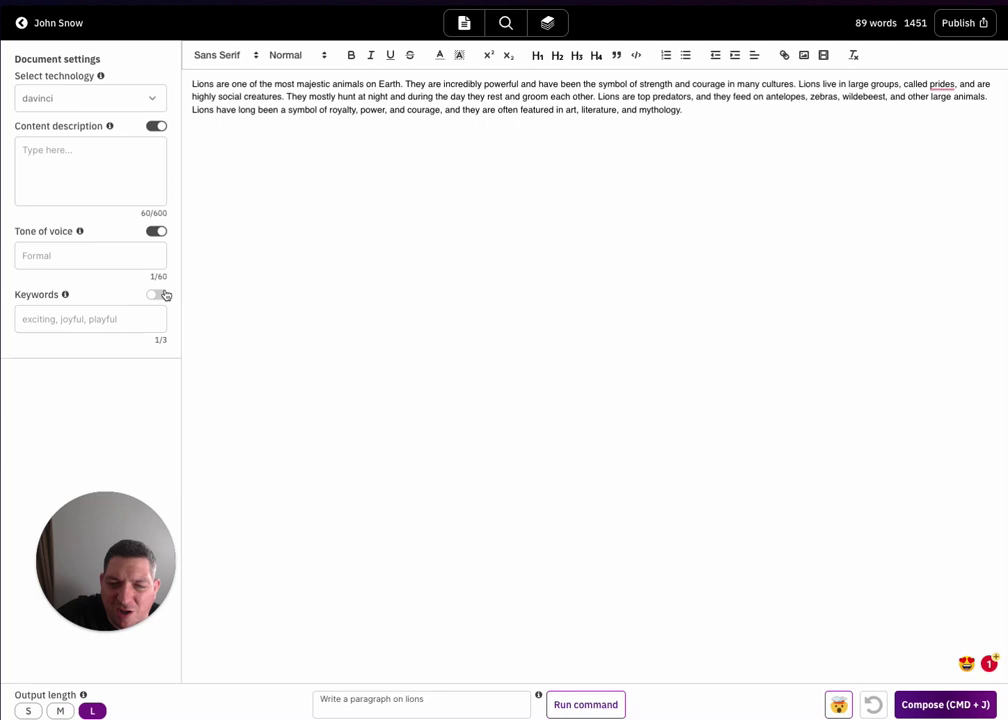
{"action": "left_click", "coordinate": [165, 295]}
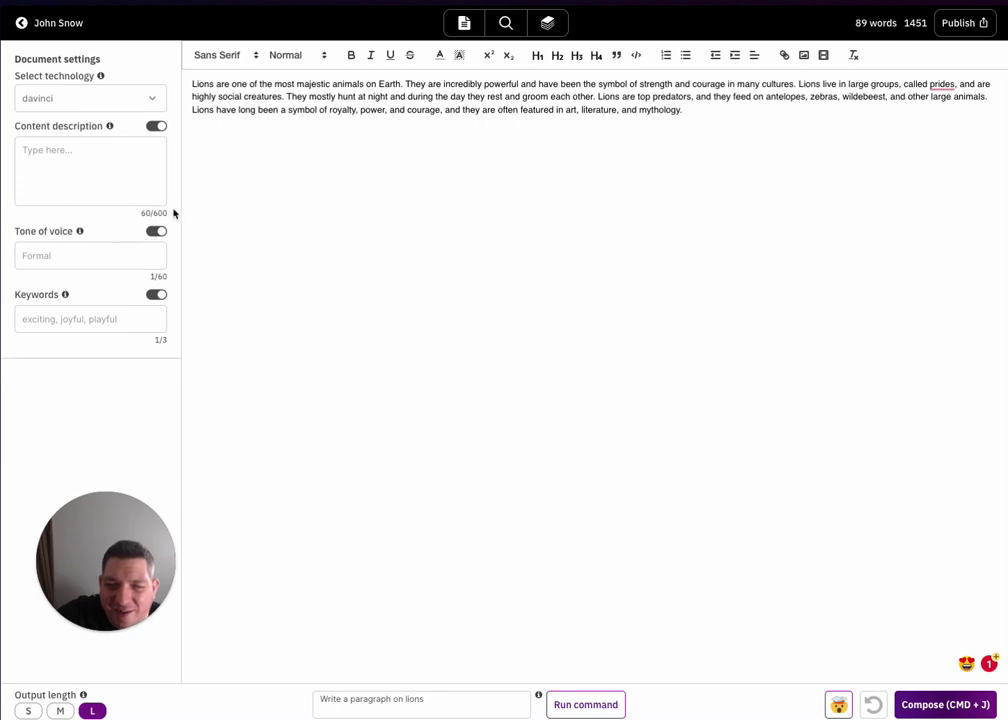
{"action": "left_click", "coordinate": [242, 236]}
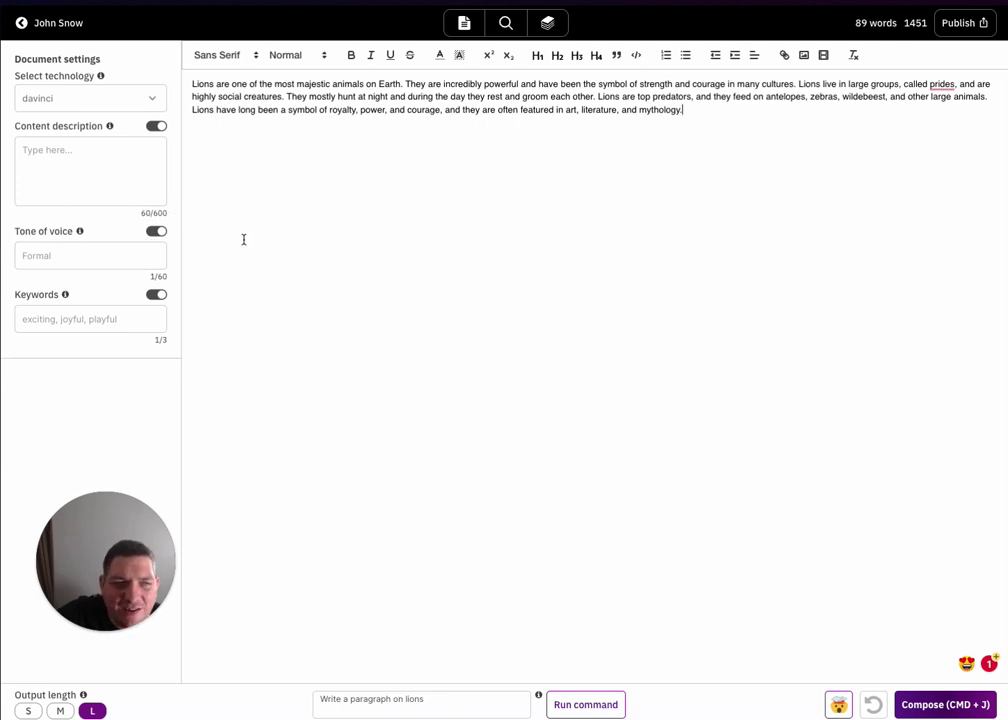
Step: Show the prompt search panel without Document settings and scroll through categories like Blog Tools and Sales Copy
{"action": "left_click", "coordinate": [503, 22]}
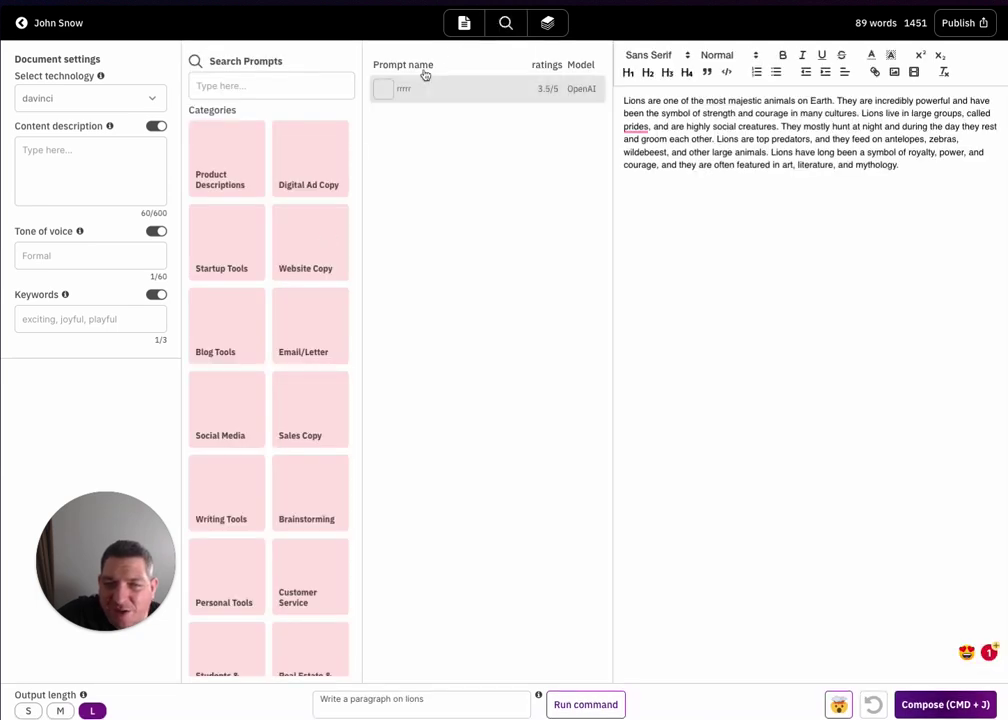
{"action": "left_click", "coordinate": [462, 23]}
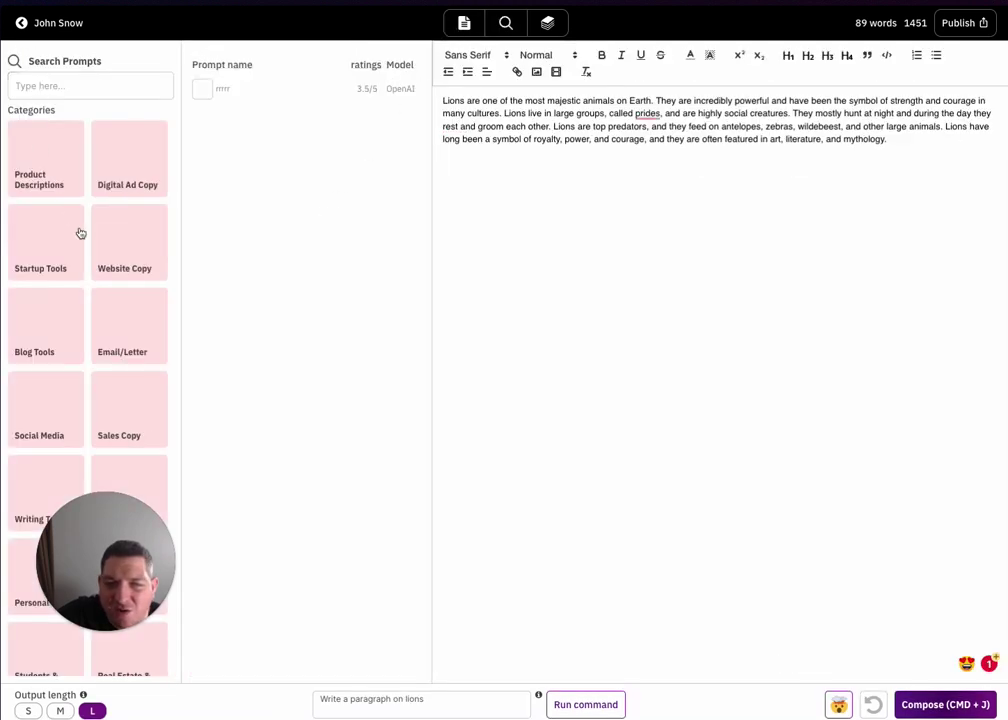
{"action": "scroll", "coordinate": [139, 320], "scroll_direction": "down", "scroll_amount": 1}
{"action": "scroll", "coordinate": [124, 360], "scroll_direction": "up", "scroll_amount": 1}
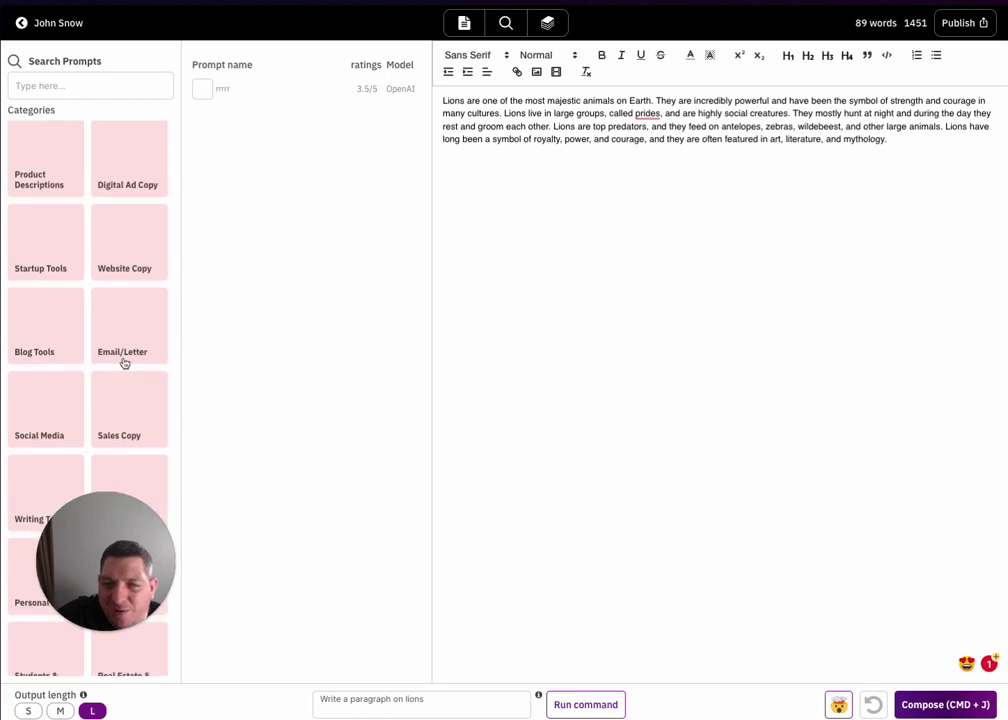
{"action": "scroll", "coordinate": [97, 351], "scroll_direction": "down", "scroll_amount": 2}
{"action": "scroll", "coordinate": [97, 352], "scroll_direction": "up", "scroll_amount": 2}
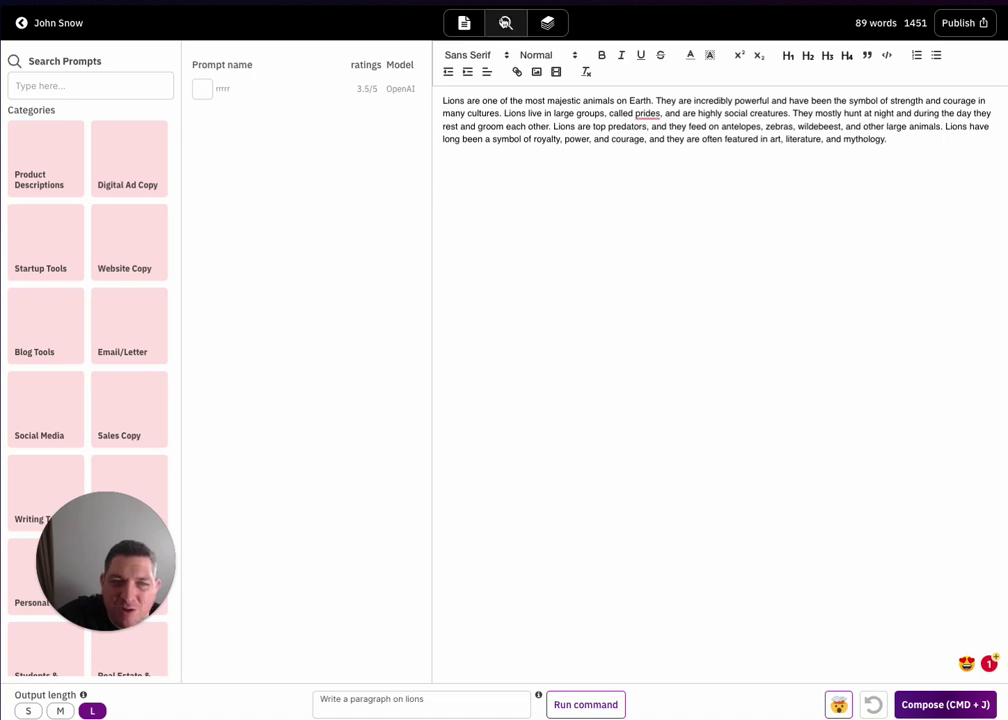
Step: Close the prompt search panel, then open and close the saved Promptlist
{"action": "left_click", "coordinate": [505, 22]}
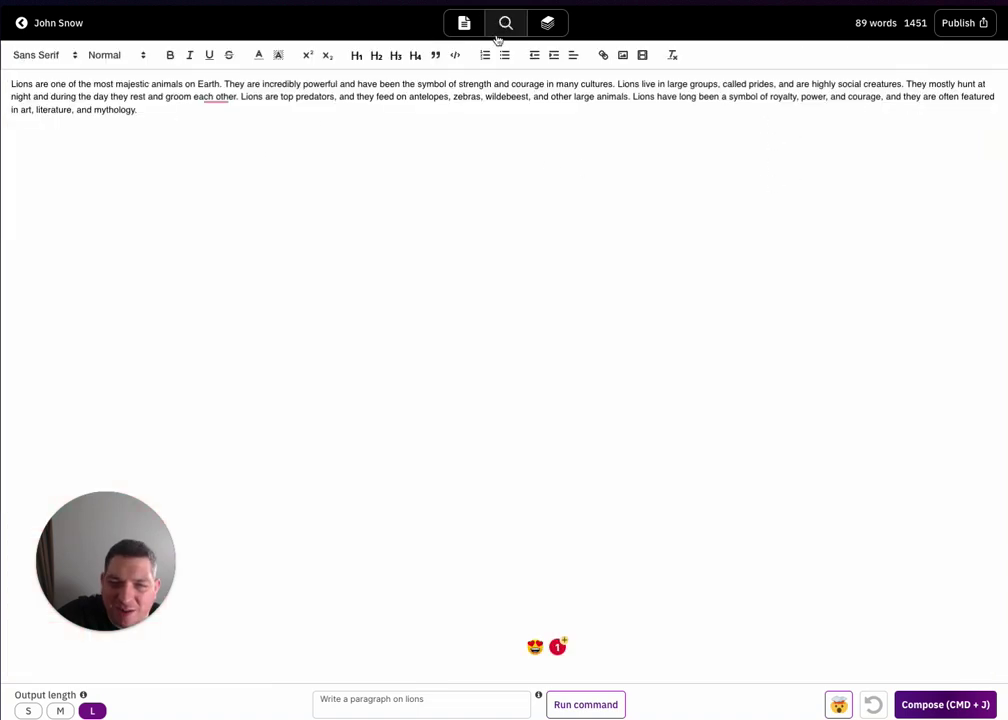
{"action": "left_click", "coordinate": [547, 22]}
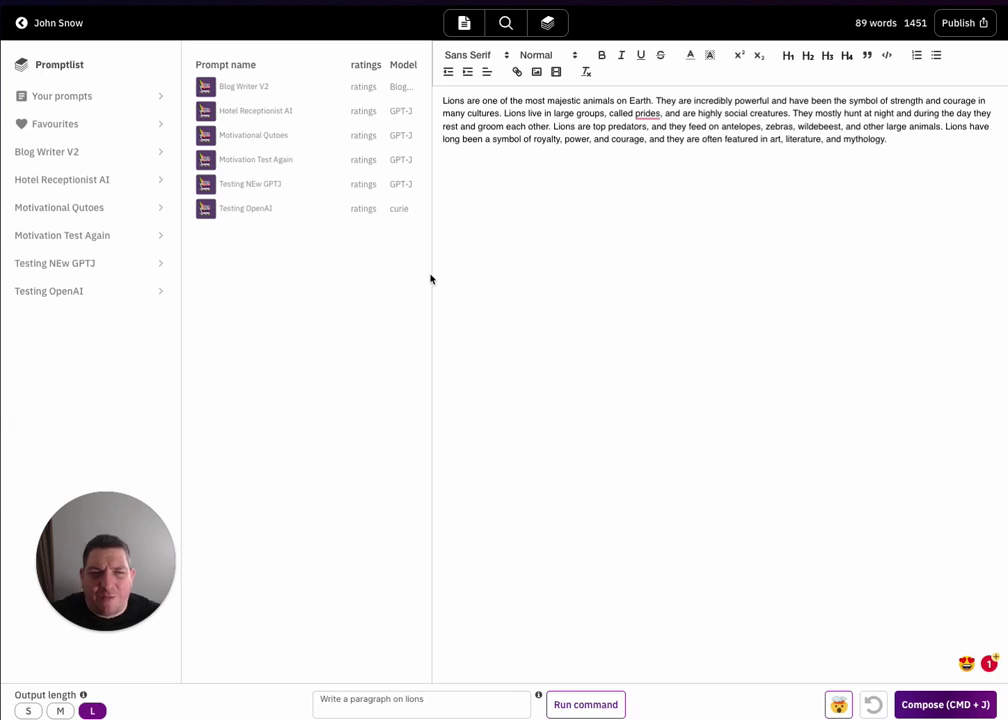
{"action": "left_click", "coordinate": [557, 30]}
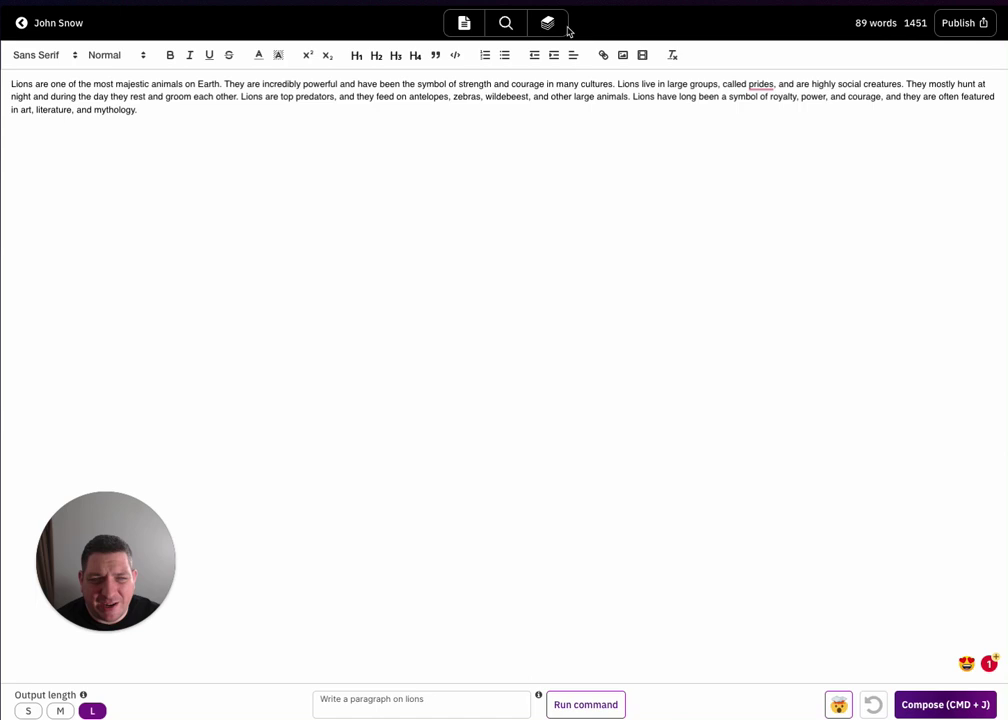
Step: Reopen Document settings beside the lions paragraph and hide the Run command bar
{"action": "left_click", "coordinate": [465, 25]}
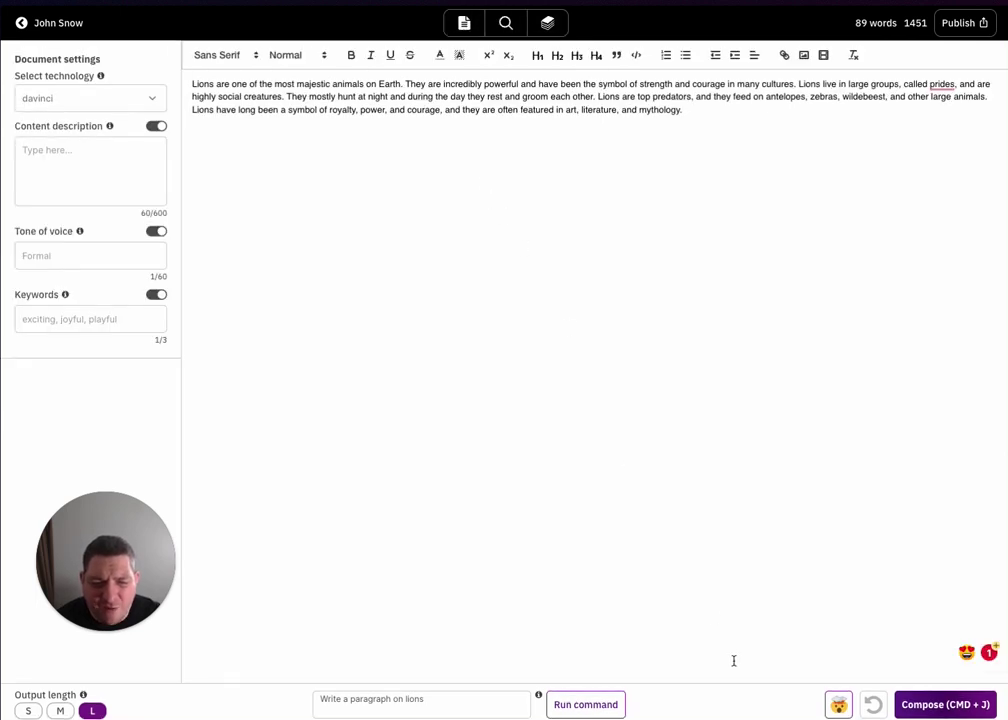
{"action": "left_click", "coordinate": [836, 706]}
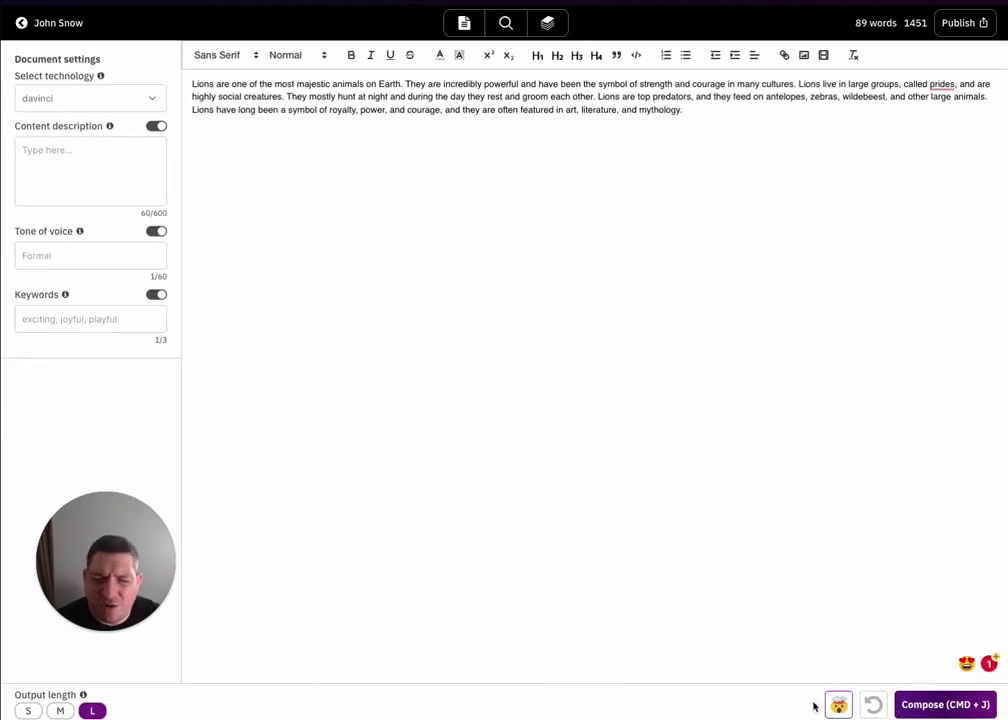